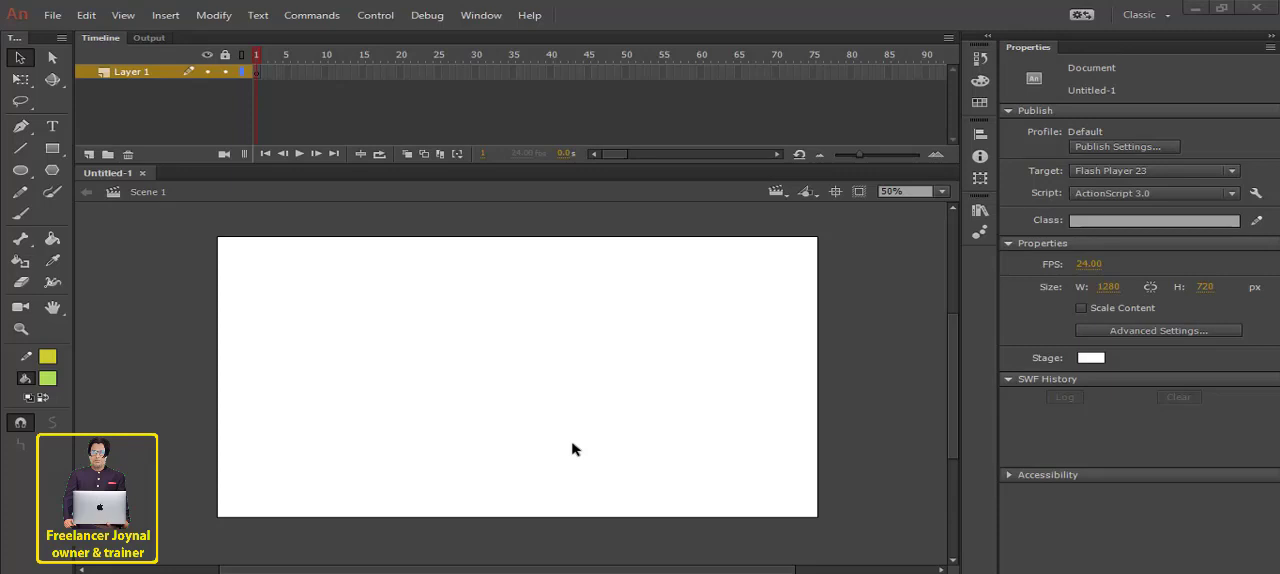
# - Draw a horizontal yellow line across the lower part of the stage and thicken its stroke to about 40.60
pyautogui.click(21, 149)
pyautogui.moveTo(238, 487)
pyautogui.mouseDown()
pyautogui.moveTo(614, 500)
pyautogui.moveTo(795, 486)
pyautogui.mouseUp()
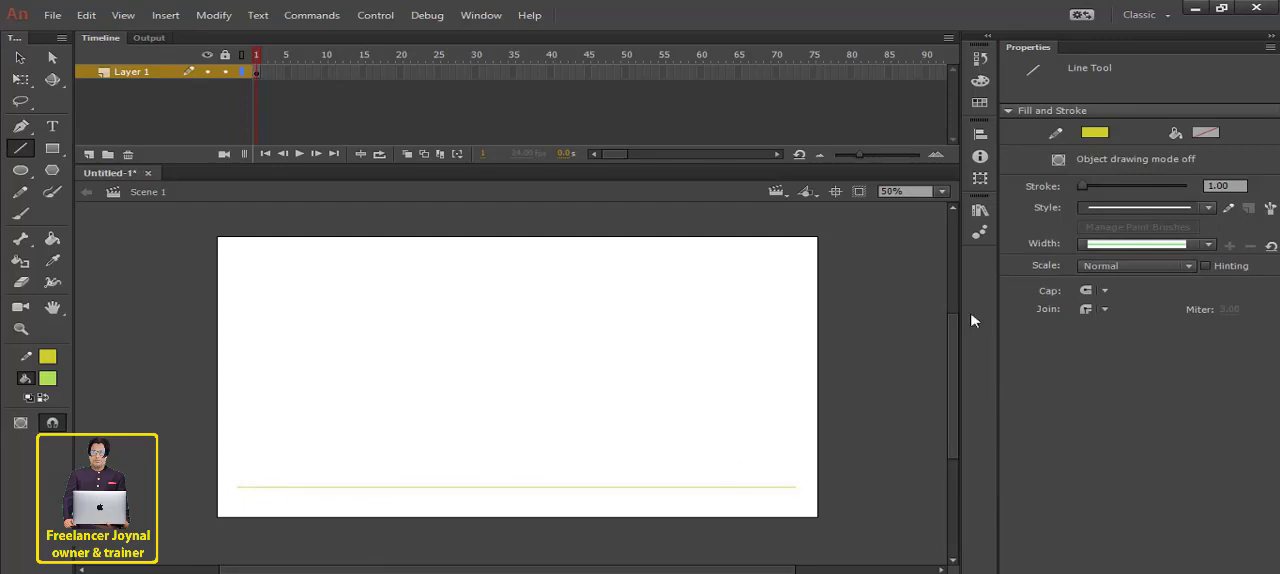
pyautogui.click(20, 79)
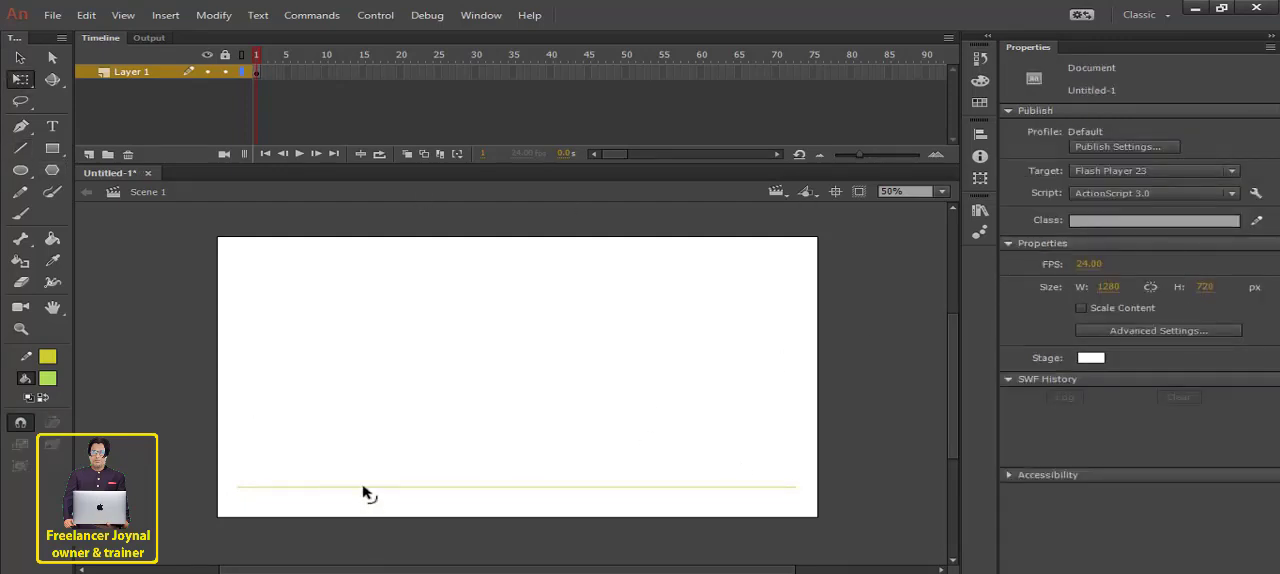
pyautogui.click(365, 489)
pyautogui.moveTo(1088, 254); pyautogui.dragTo(1104, 263)
pyautogui.click(893, 321)
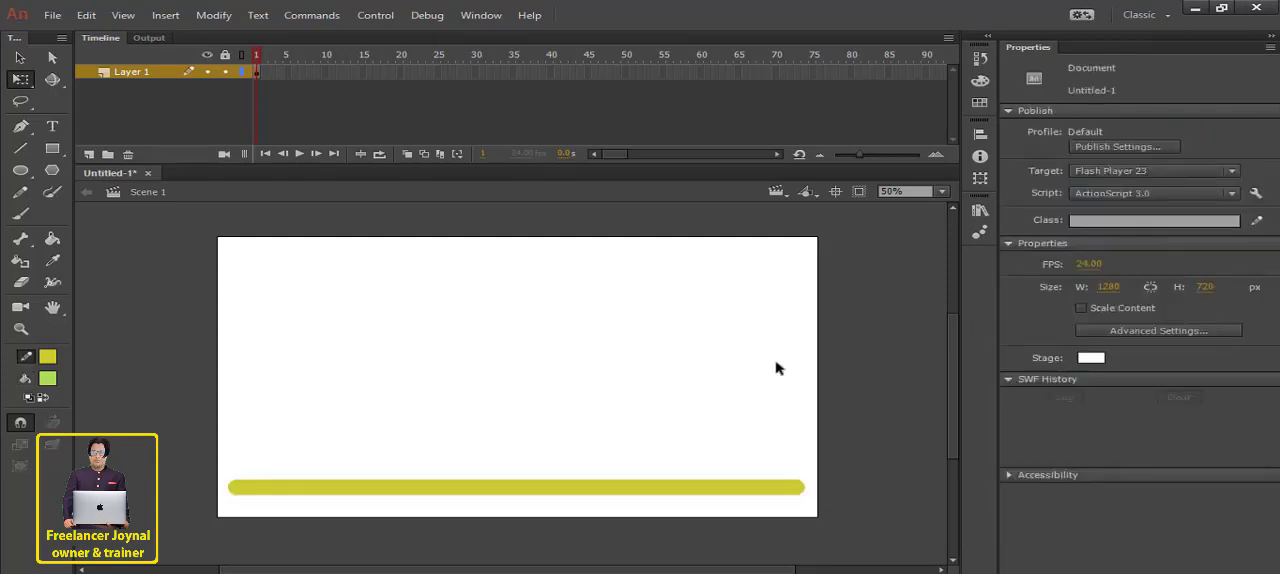
# - Add a new layer and draw a circle about 227 px wide with black stroke and red fill in the stage's upper middle
pyautogui.click(131, 74)
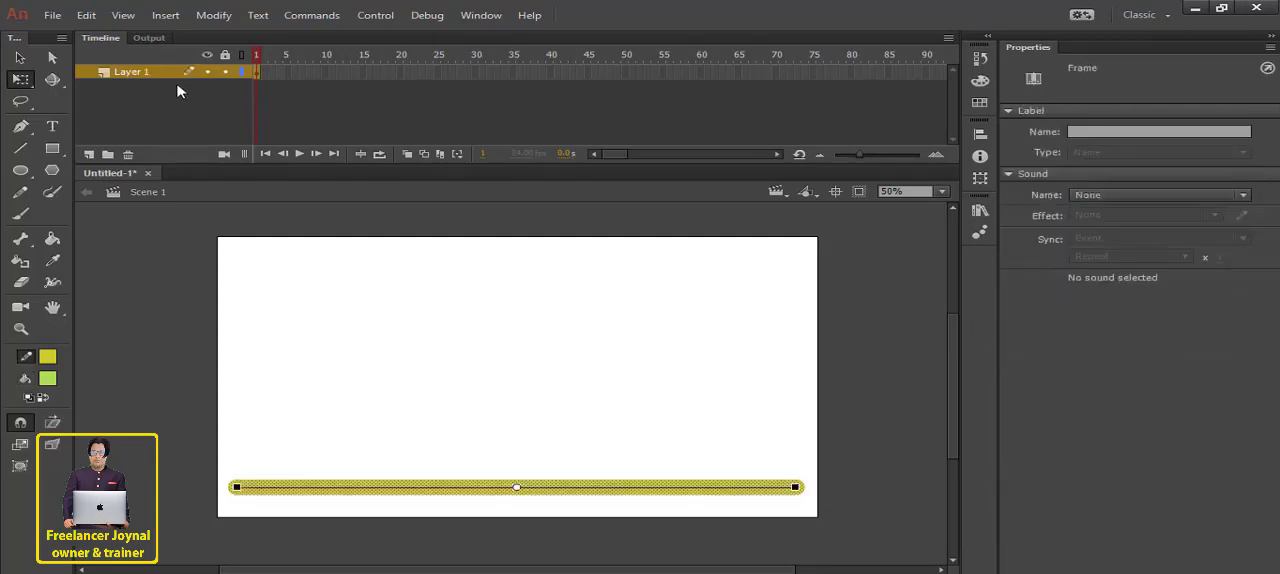
pyautogui.click(89, 155)
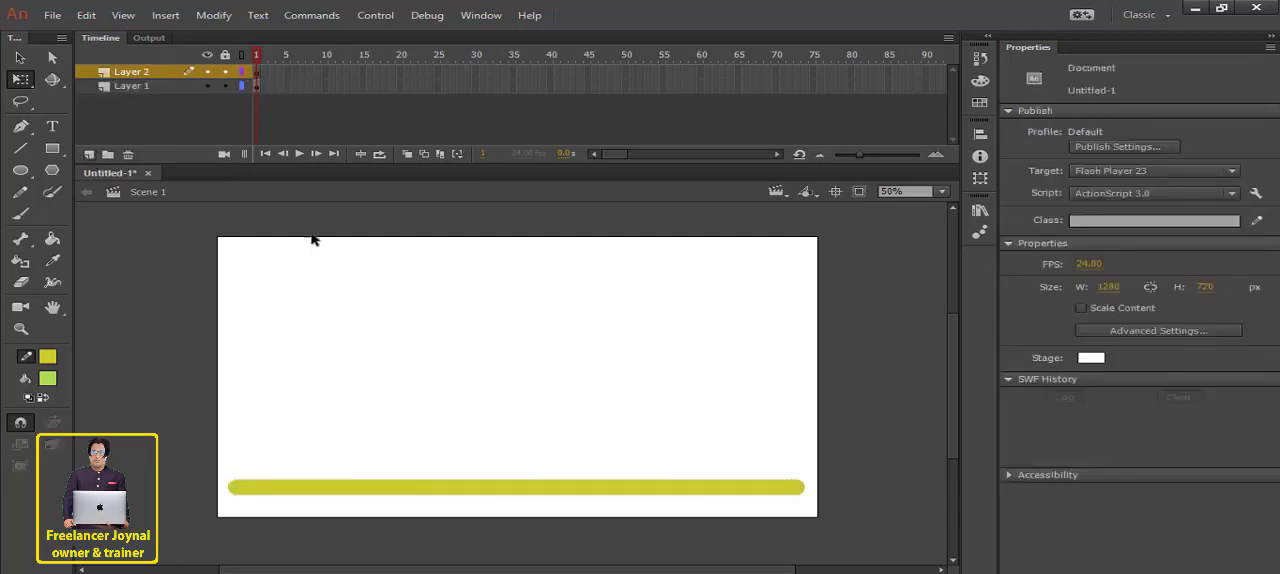
pyautogui.click(20, 170)
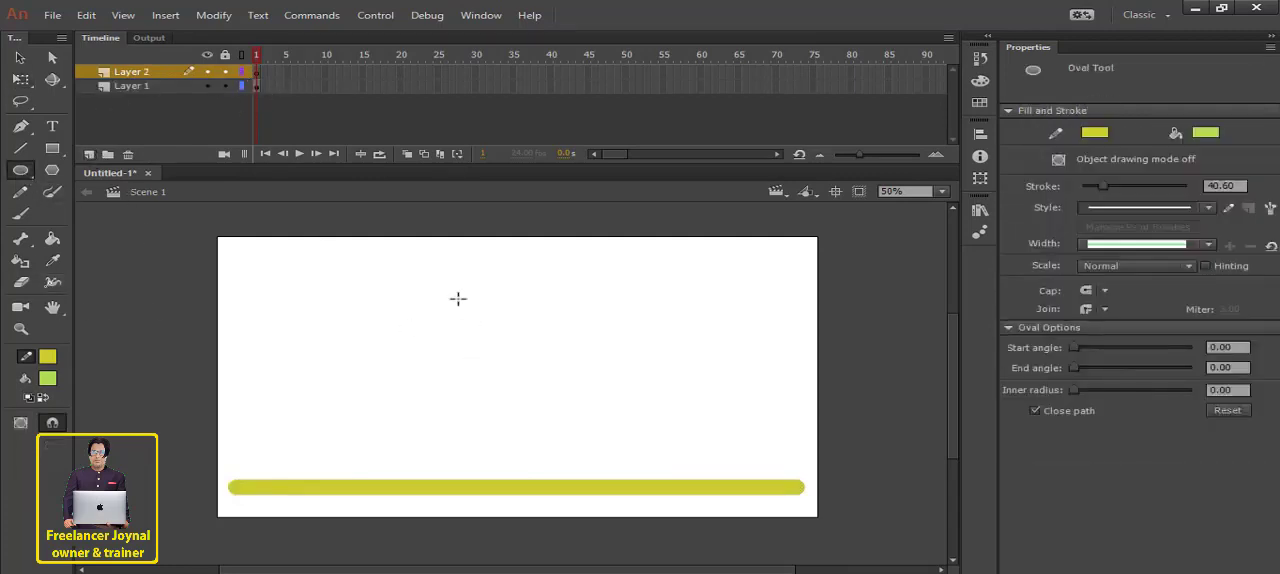
pyautogui.click(47, 356)
pyautogui.click(309, 469)
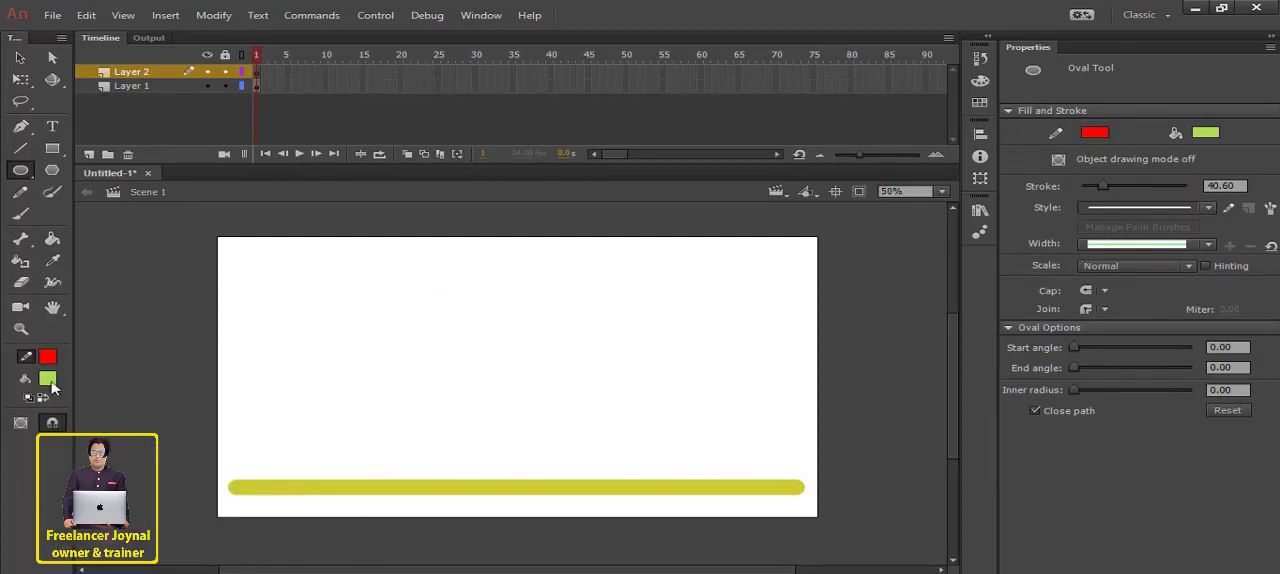
pyautogui.click(50, 382)
pyautogui.click(298, 498)
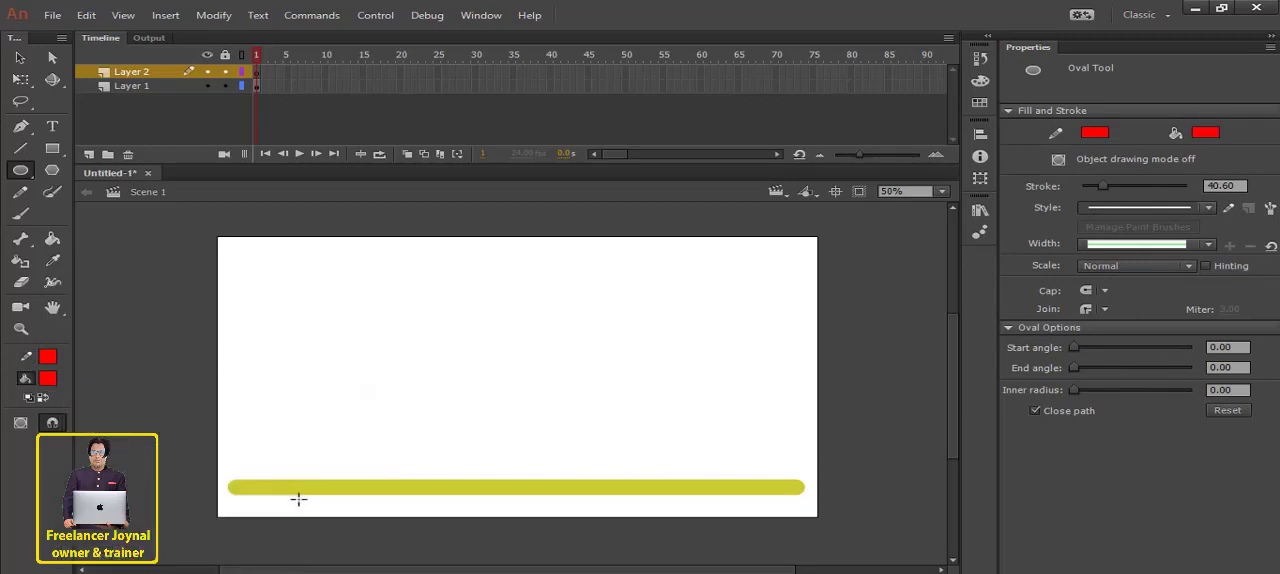
pyautogui.click(47, 356)
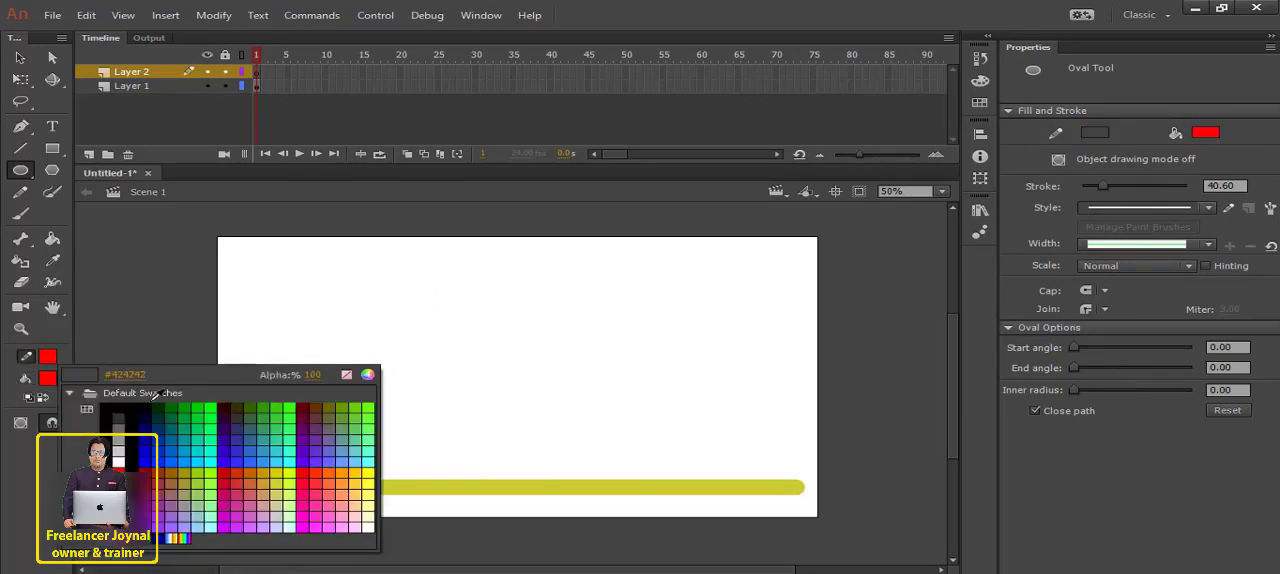
pyautogui.click(148, 398)
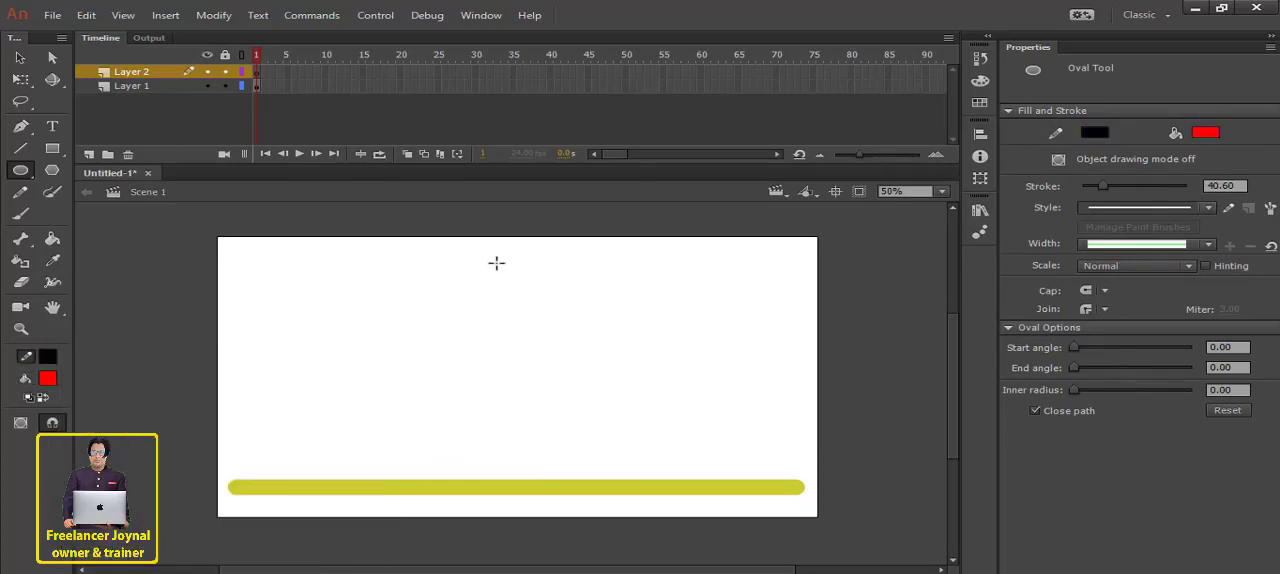
pyautogui.moveTo(490, 258)
pyautogui.mouseDown()
pyautogui.moveTo(606, 331)
pyautogui.moveTo(603, 350)
pyautogui.mouseUp()
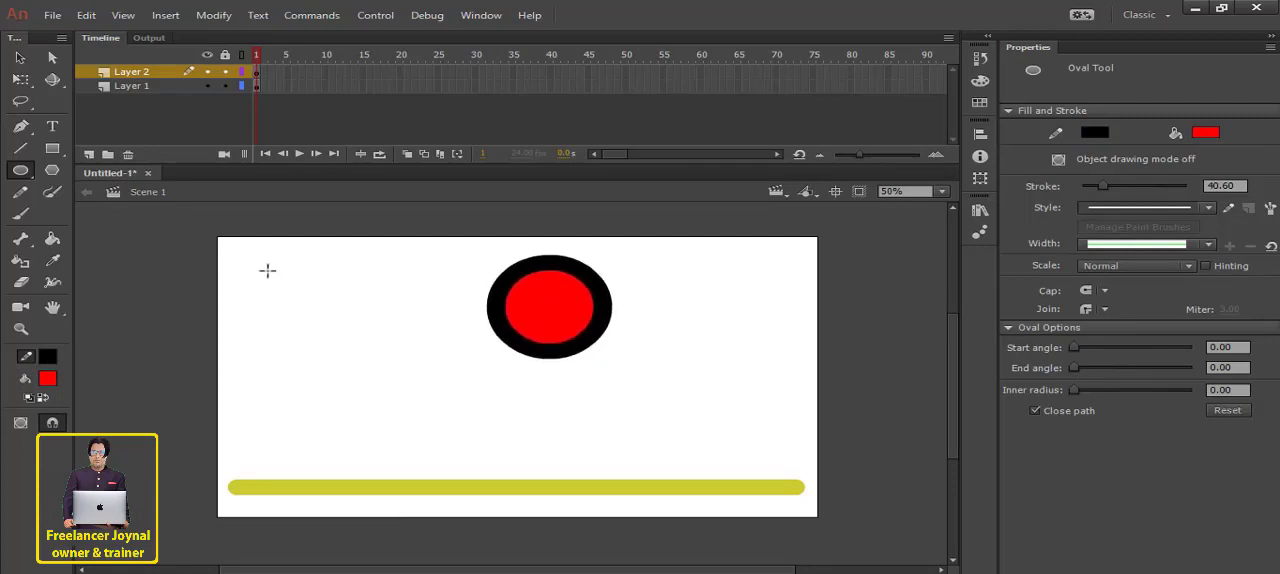
# - Delete the circle's black outline and move the red fill up to about X 500, Y 8
pyautogui.click(20, 58)
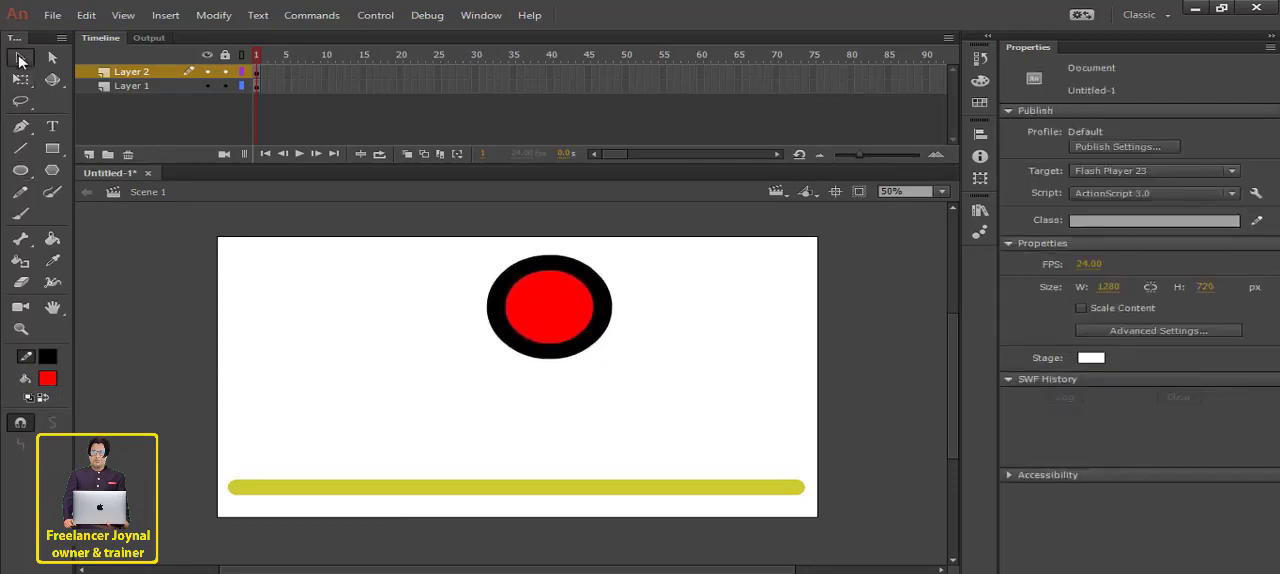
pyautogui.click(522, 279)
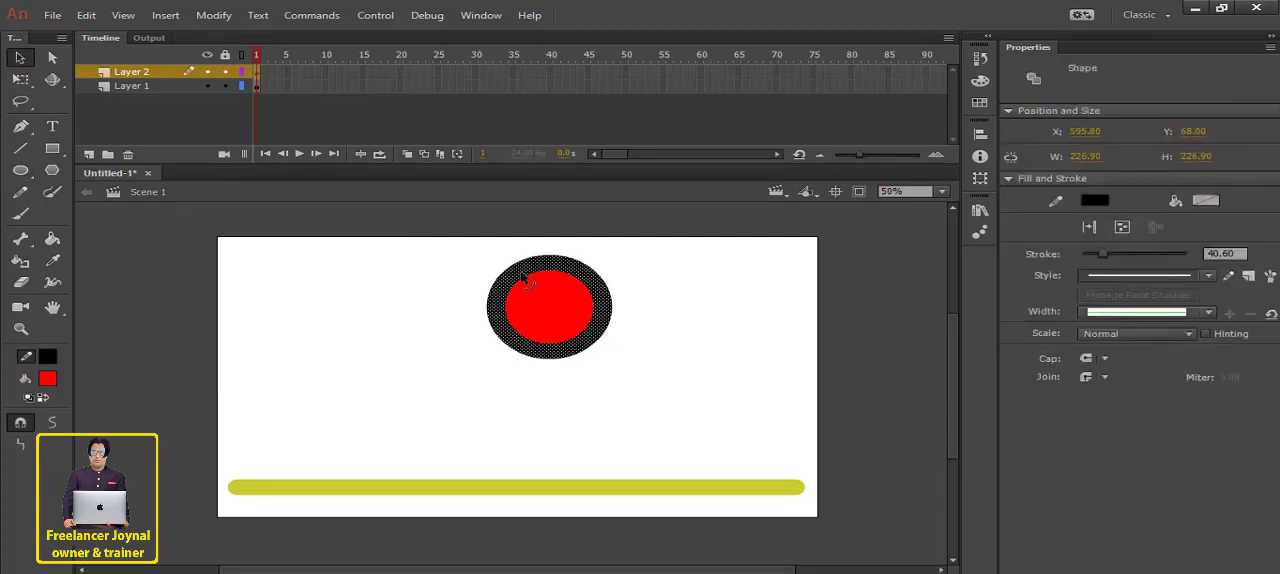
pyautogui.press('Delete')
pyautogui.click(555, 308)
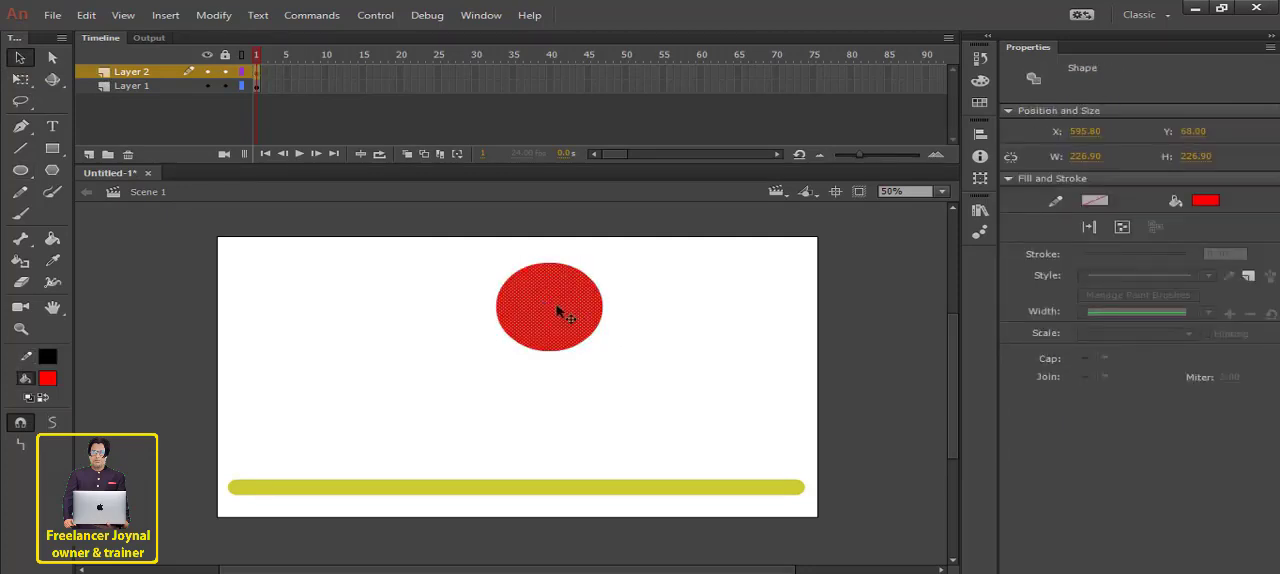
pyautogui.moveTo(560, 308); pyautogui.dragTo(525, 287)
pyautogui.click(631, 317)
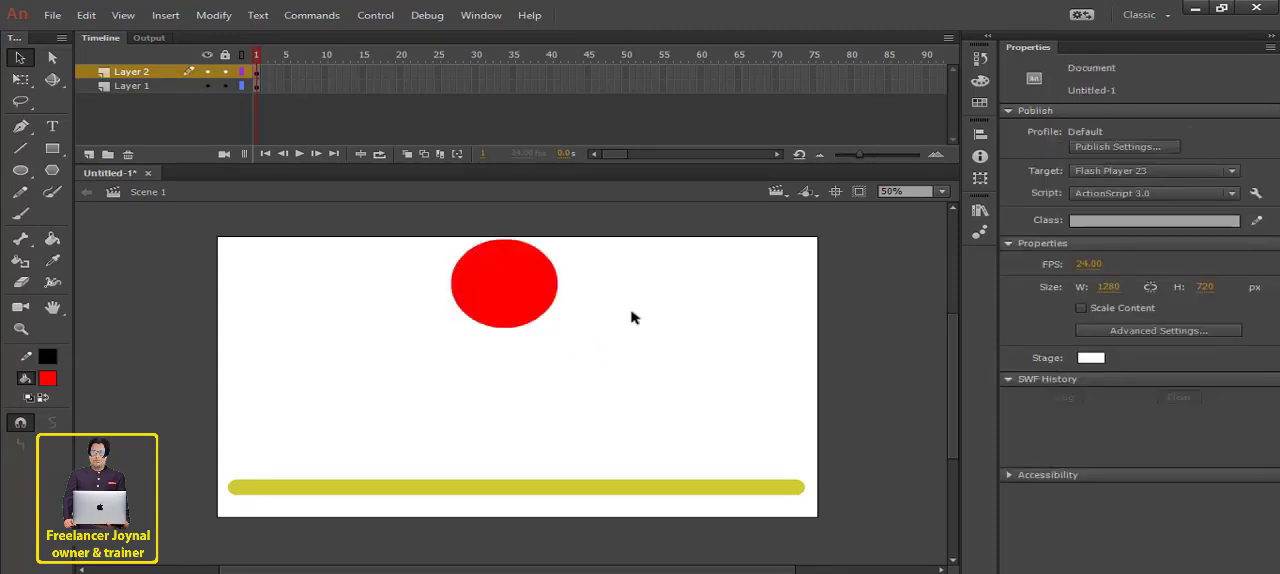
# - Scale the red circle down about its centre to about 171 px wide
pyautogui.click(526, 325)
pyautogui.click(20, 79)
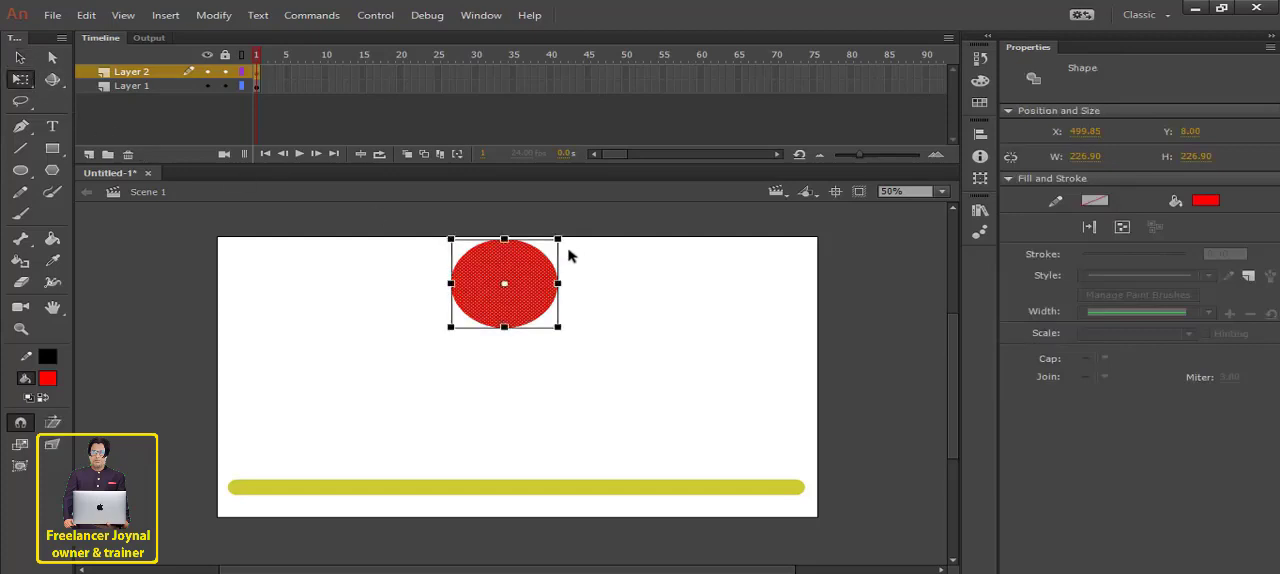
pyautogui.moveTo(556, 237); pyautogui.dragTo(562, 250)
pyautogui.click(566, 285)
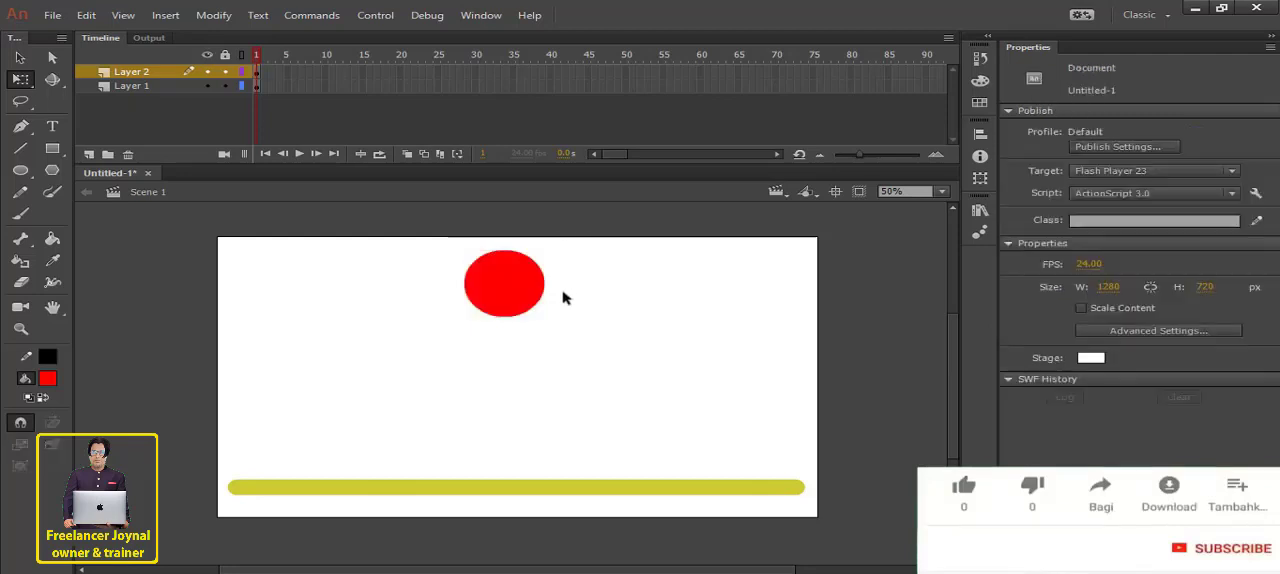
pyautogui.click(512, 290)
pyautogui.click(430, 243)
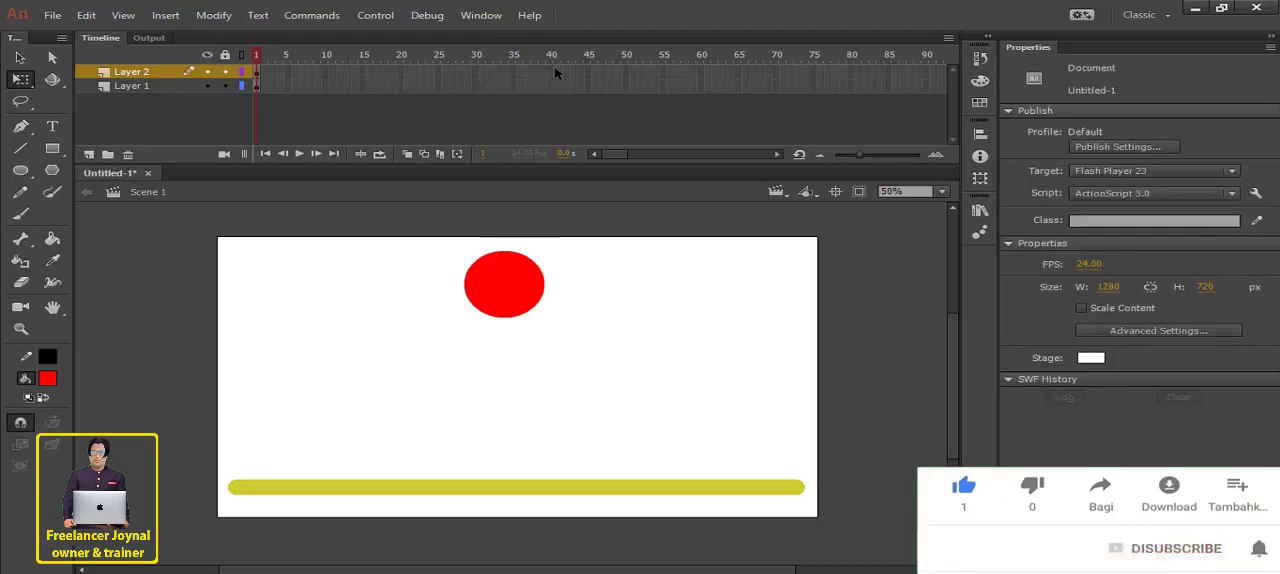
# - Extend both layers to frame 40 by inserting frames
pyautogui.moveTo(555, 71); pyautogui.dragTo(547, 91)
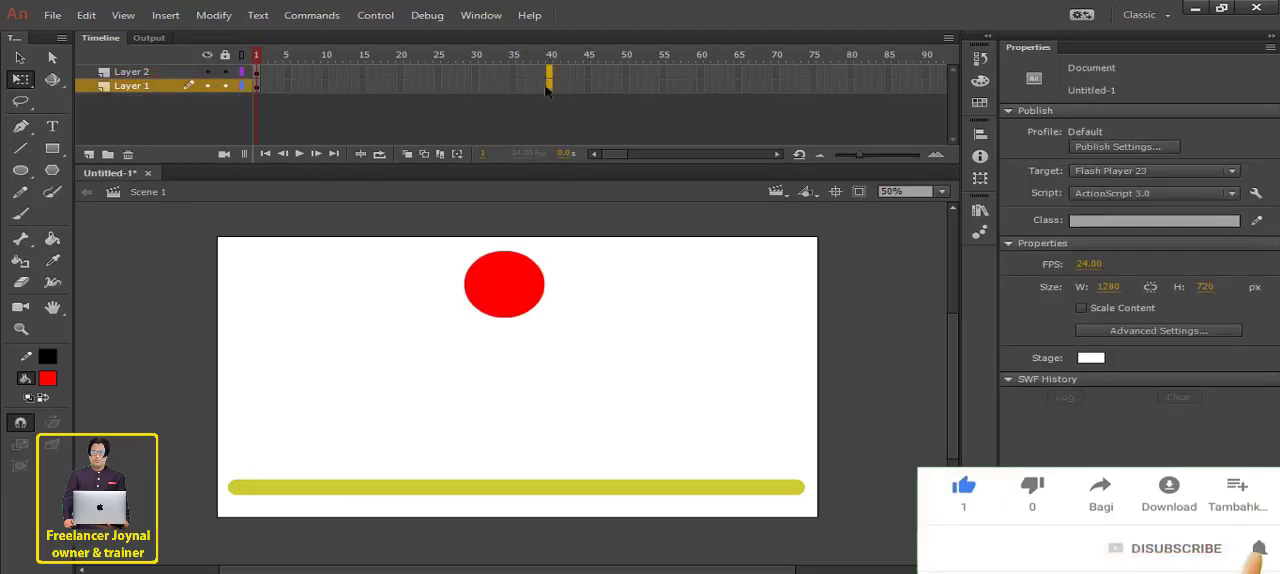
pyautogui.rightClick(547, 91)
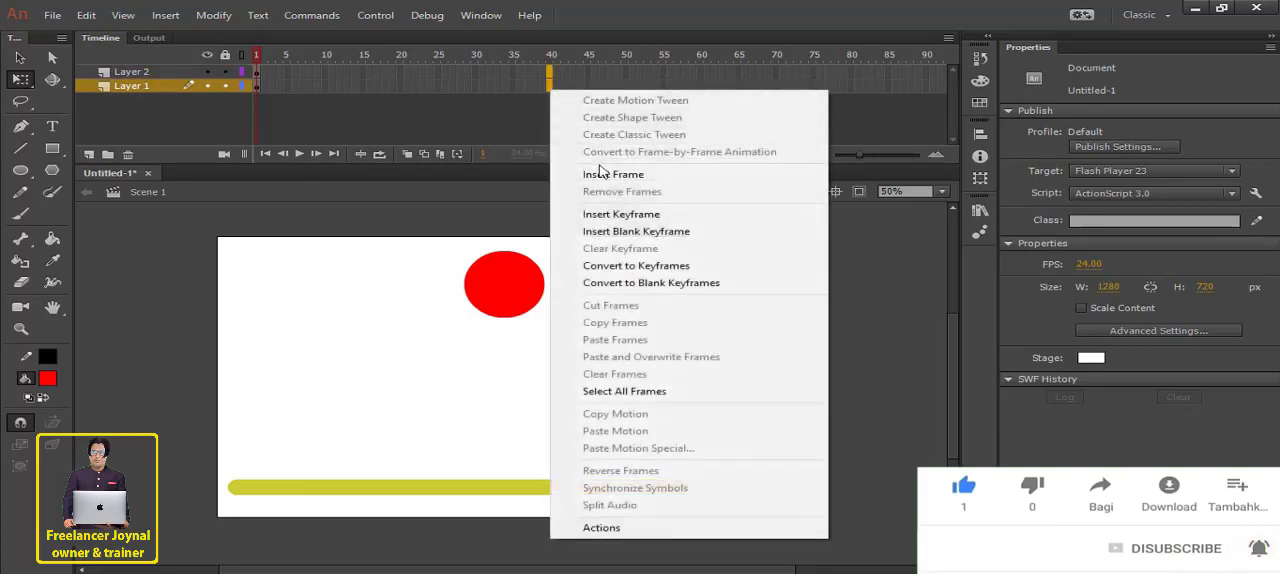
pyautogui.click(597, 171)
# - Convert the red circle on Layer 2 to a Graphic symbol named Symbol 1
pyautogui.click(238, 71)
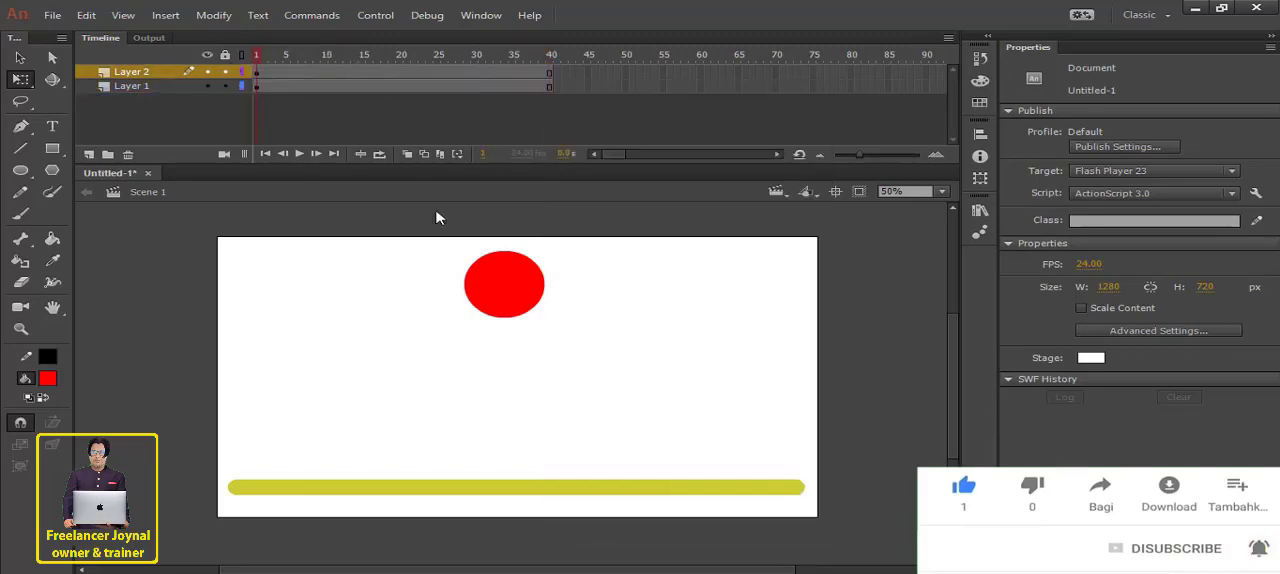
pyautogui.click(506, 283)
pyautogui.rightClick(510, 283)
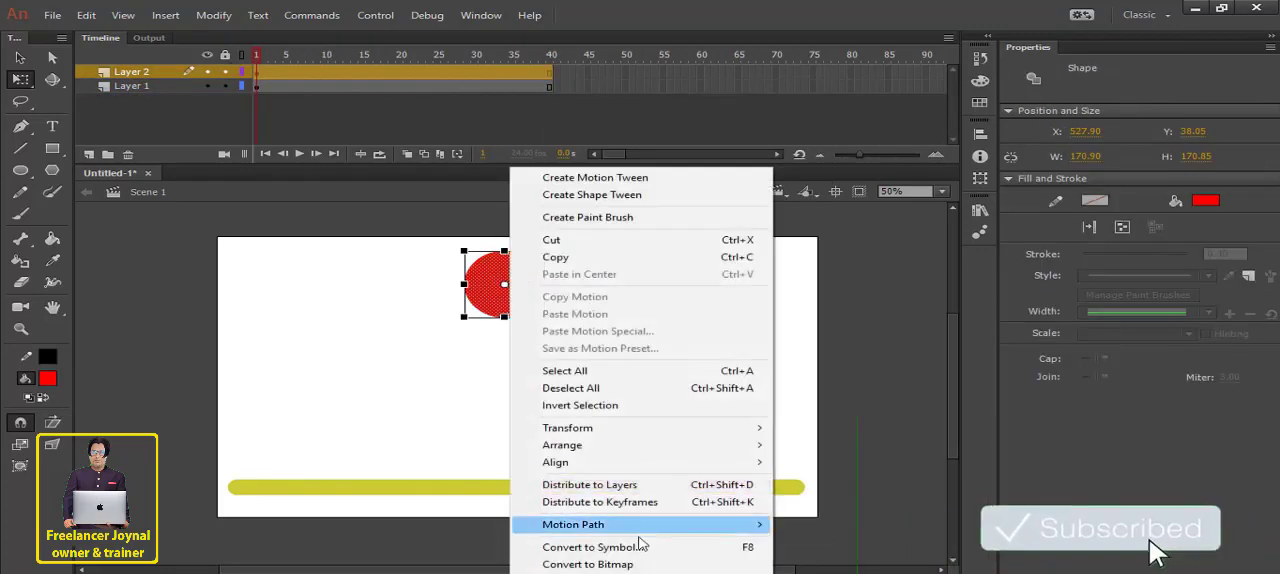
pyautogui.click(592, 547)
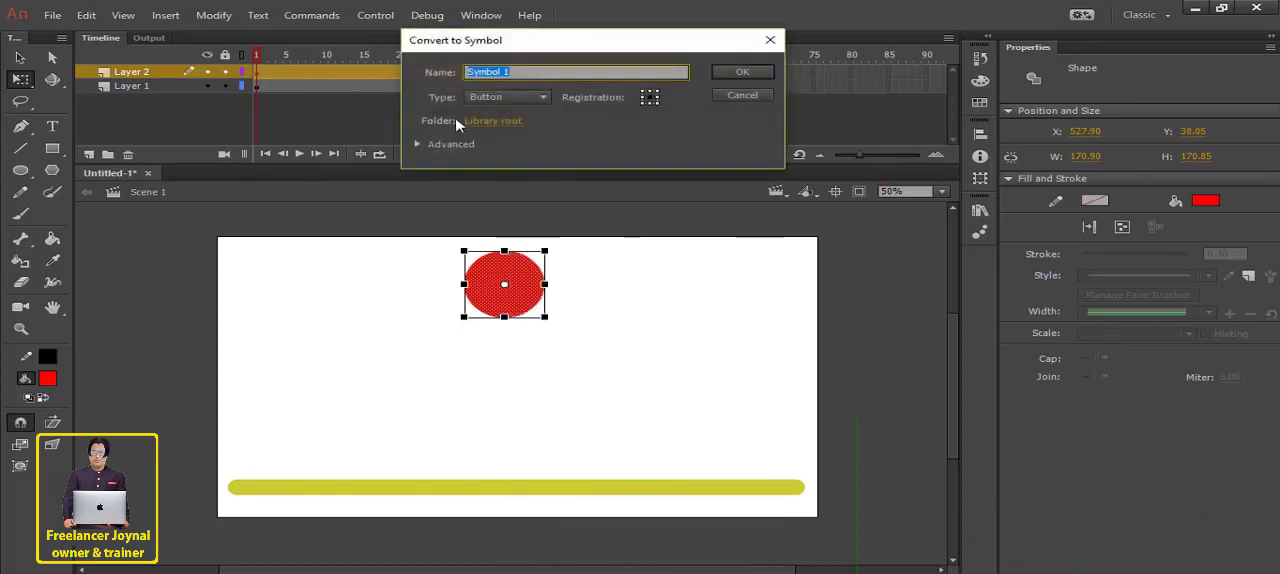
pyautogui.click(540, 97)
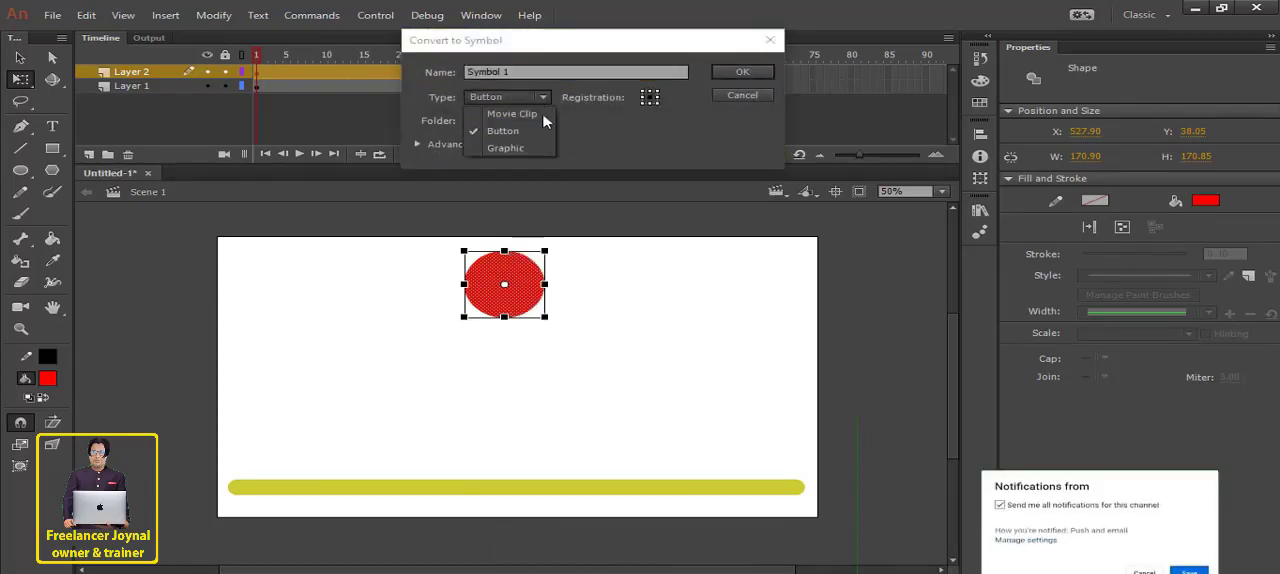
pyautogui.click(523, 148)
pyautogui.click(738, 72)
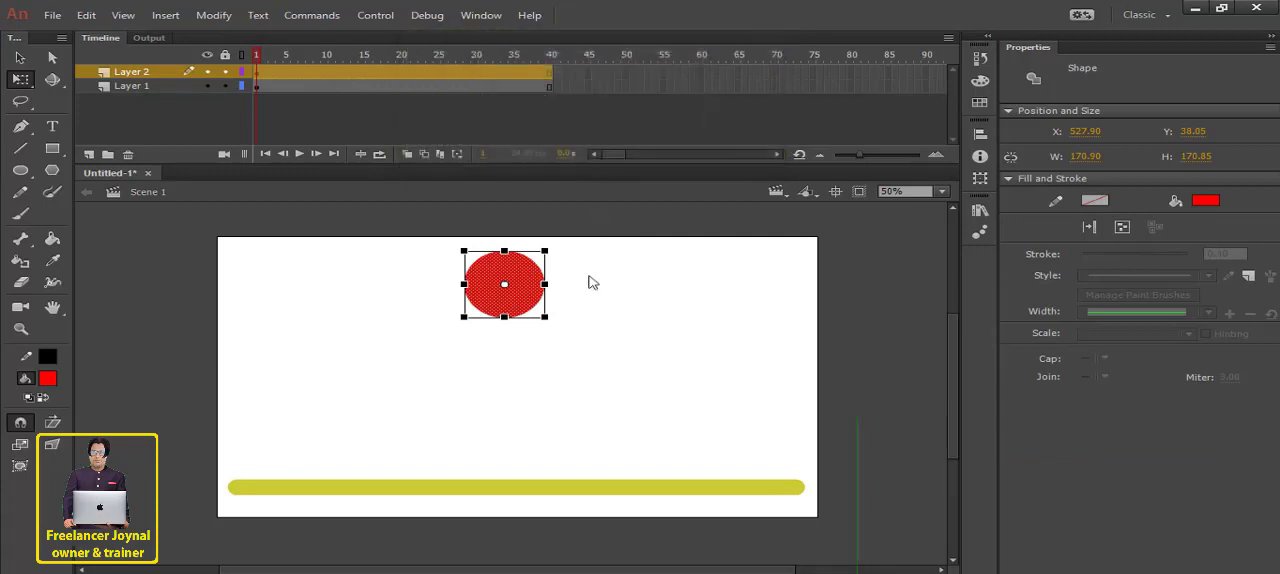
pyautogui.click(589, 292)
pyautogui.click(506, 286)
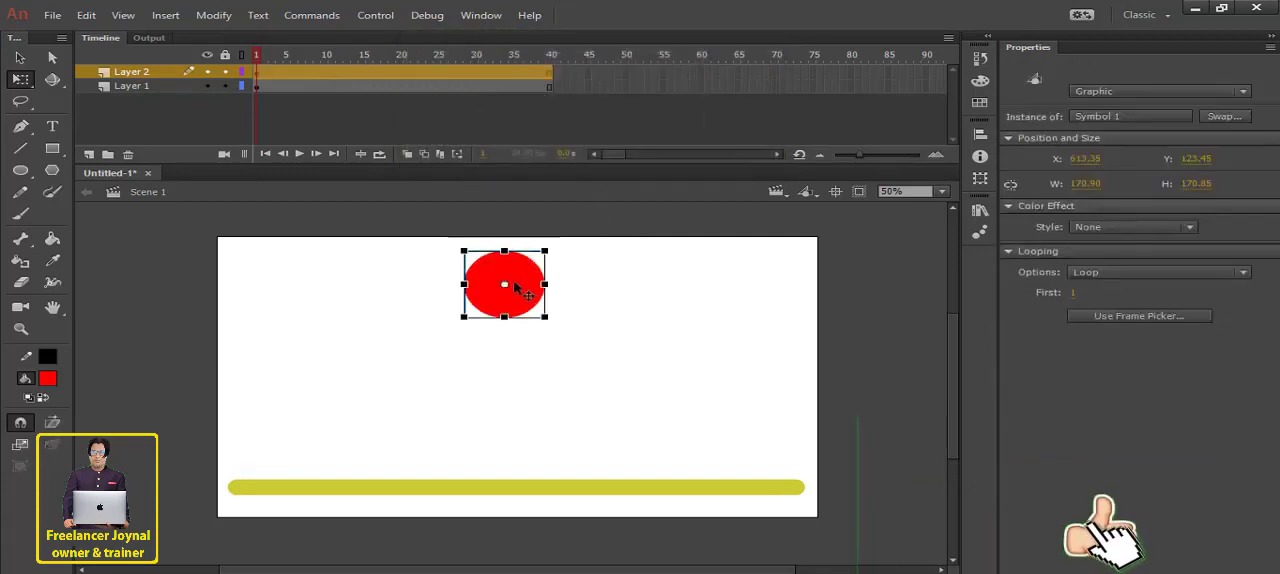
pyautogui.click(578, 281)
pyautogui.moveTo(460, 231); pyautogui.dragTo(604, 354)
pyautogui.click(626, 313)
pyautogui.moveTo(437, 240); pyautogui.dragTo(618, 367)
pyautogui.click(597, 291)
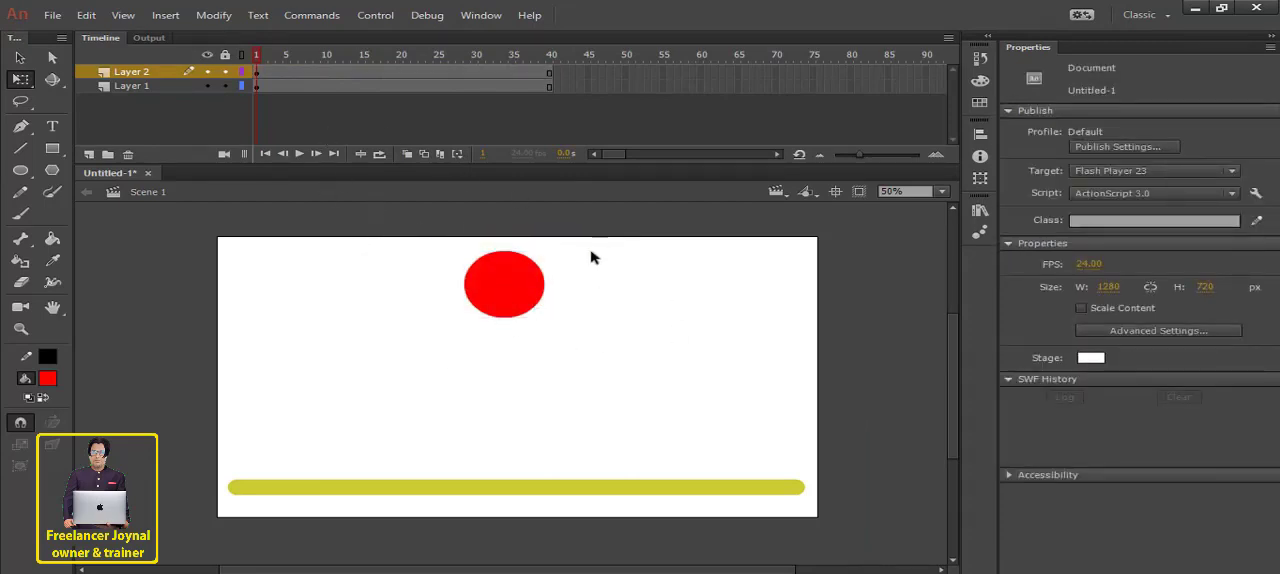
# - Insert keyframes on Layer 2 at frames 20 and 40, and lock Layer 1
pyautogui.click(401, 74)
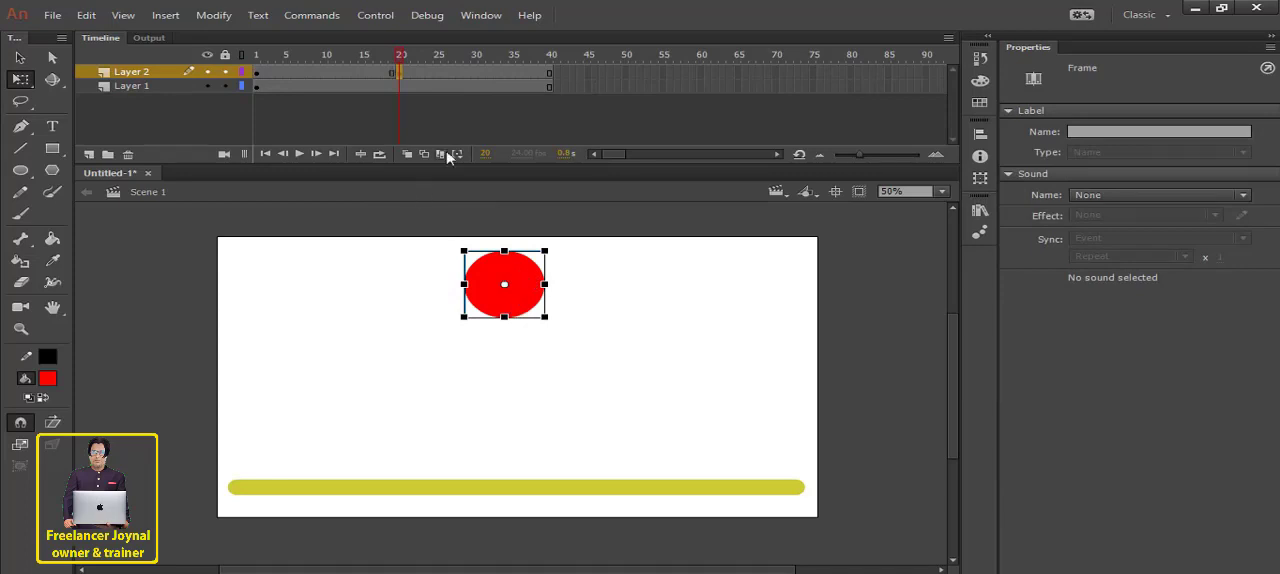
pyautogui.click(550, 73)
pyautogui.click(135, 86)
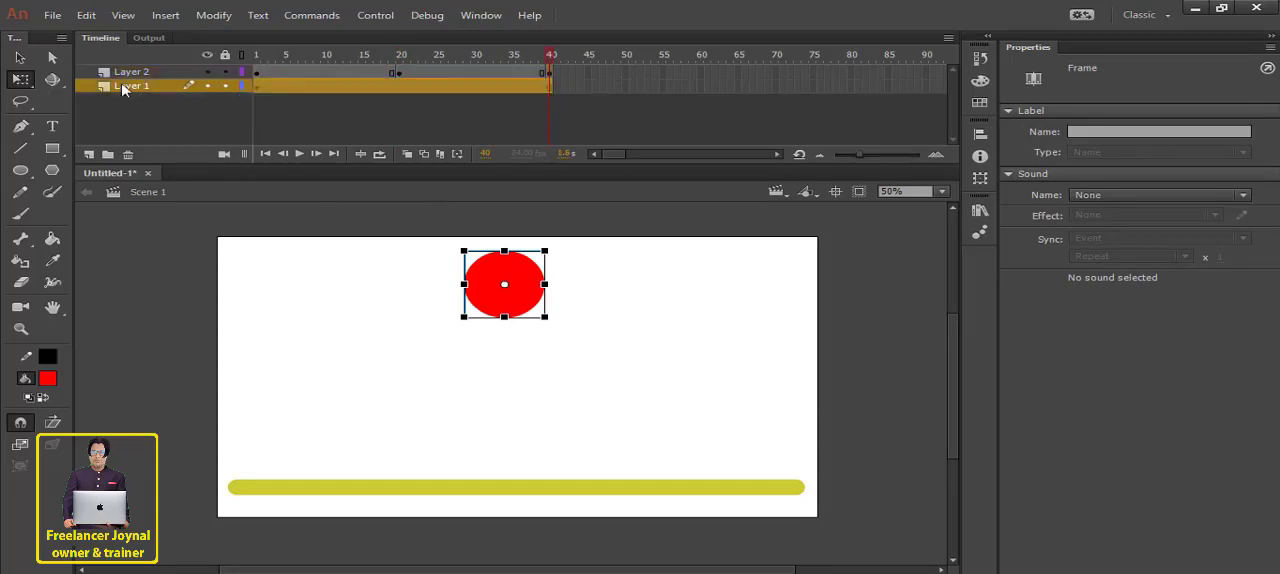
pyautogui.click(224, 55)
pyautogui.click(500, 421)
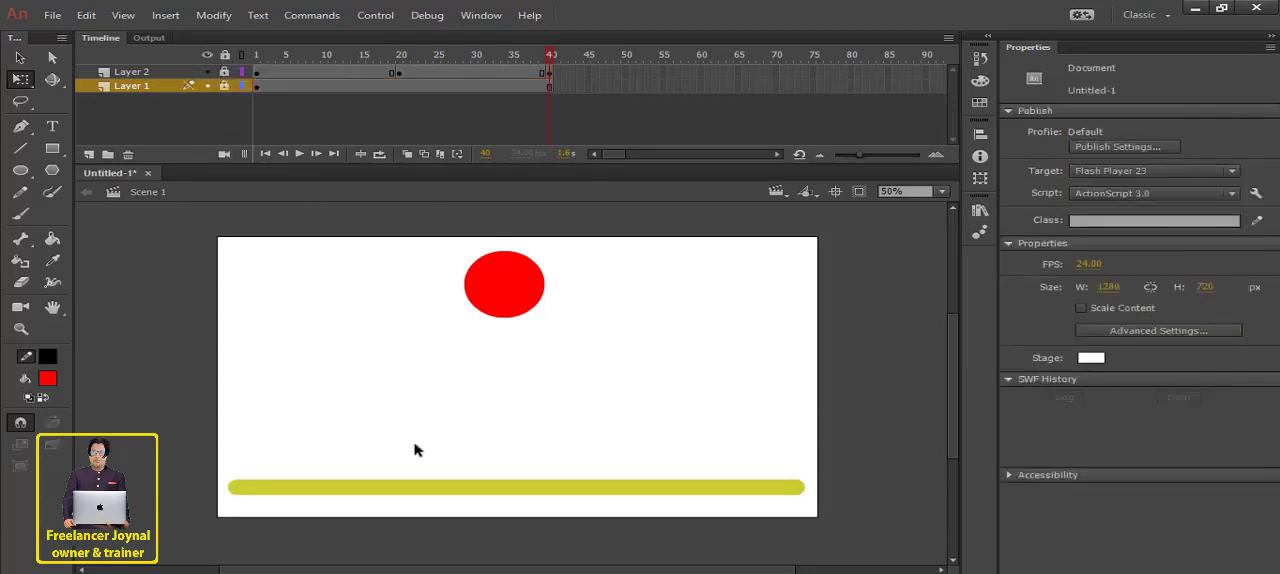
# - At frame 20, move the red circle straight down so it rests on the yellow line, and scrub the timeline to check it
pyautogui.moveTo(406, 57); pyautogui.dragTo(400, 57)
pyautogui.moveTo(515, 279); pyautogui.dragTo(516, 351)
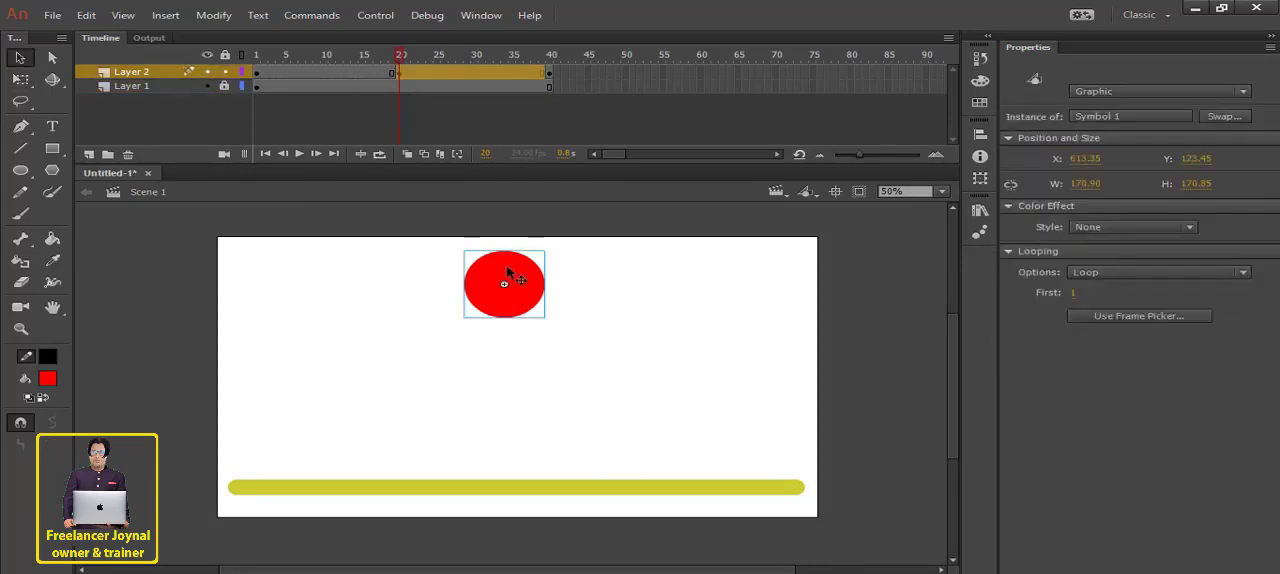
pyautogui.moveTo(507, 270); pyautogui.dragTo(510, 433)
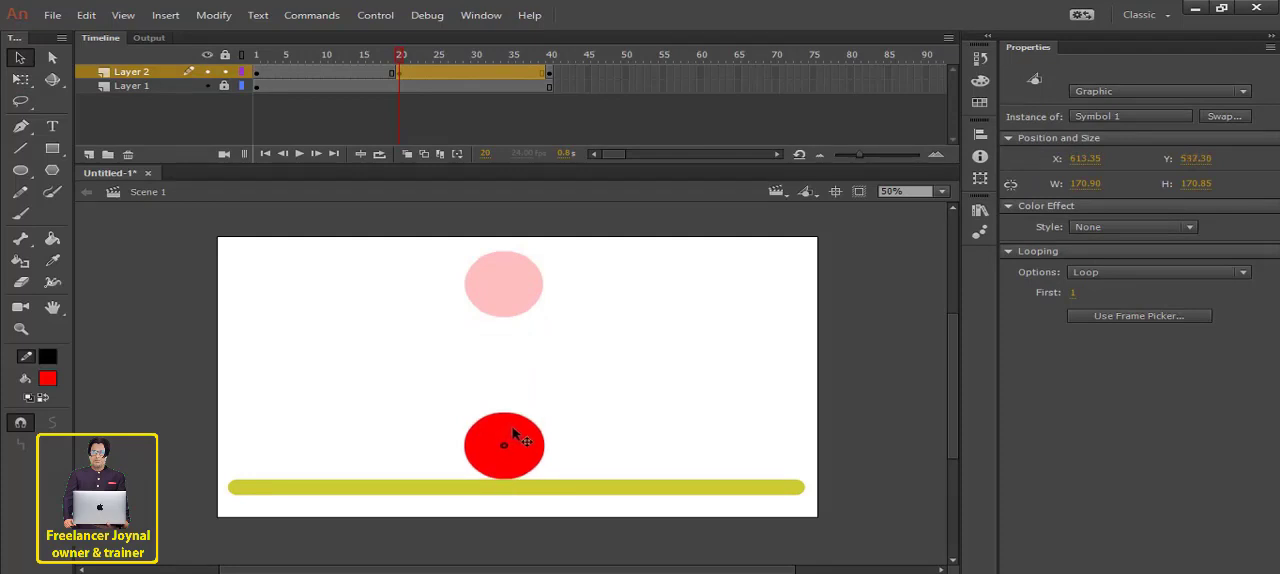
pyautogui.moveTo(400, 58); pyautogui.dragTo(264, 57)
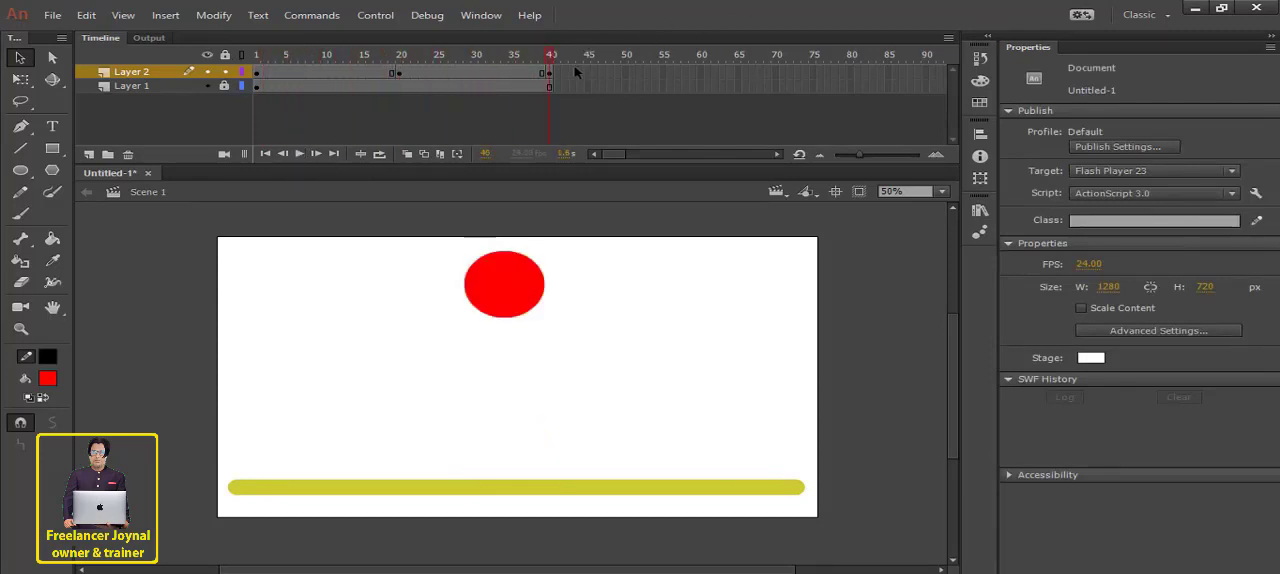
# - Create classic tweens between all the Layer 2 keyframes and return the playhead to frame 1
pyautogui.moveTo(547, 77); pyautogui.dragTo(293, 74)
pyautogui.rightClick(311, 73)
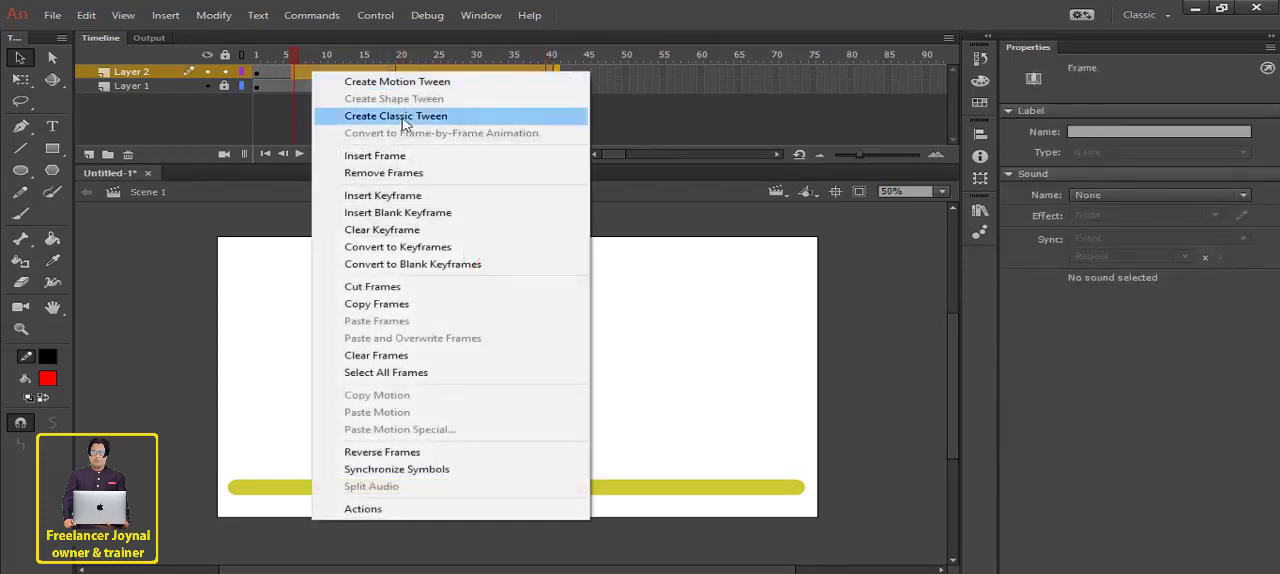
pyautogui.click(404, 120)
pyautogui.click(257, 56)
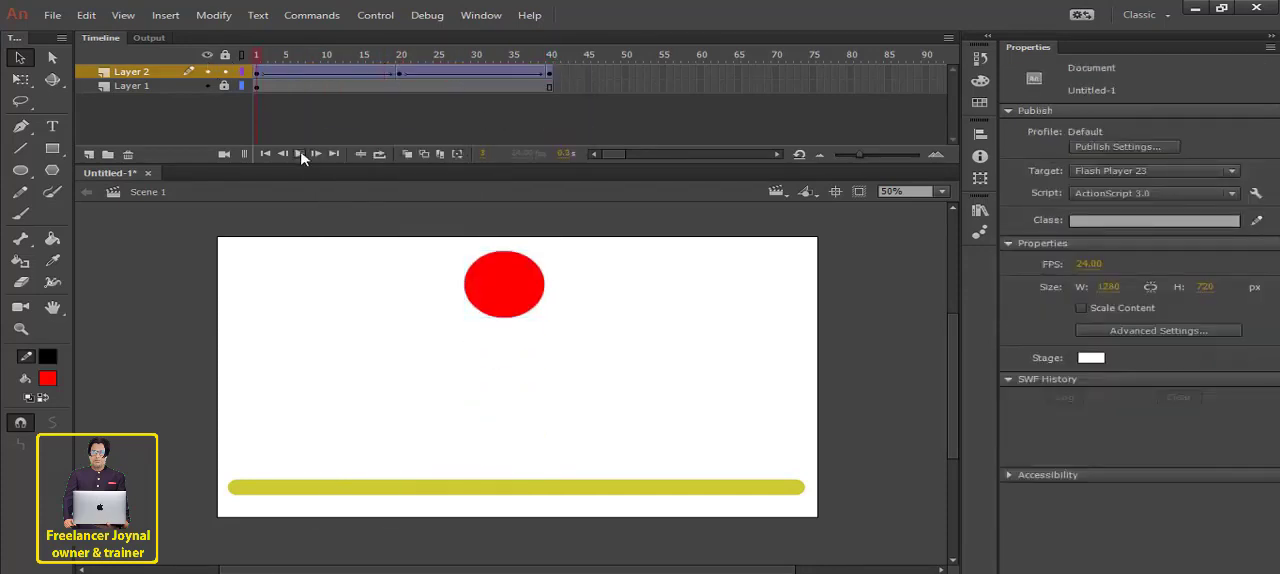
# - Play the animation once, turn on looping over frames 1 to 40, and play it in a loop
pyautogui.click(300, 155)
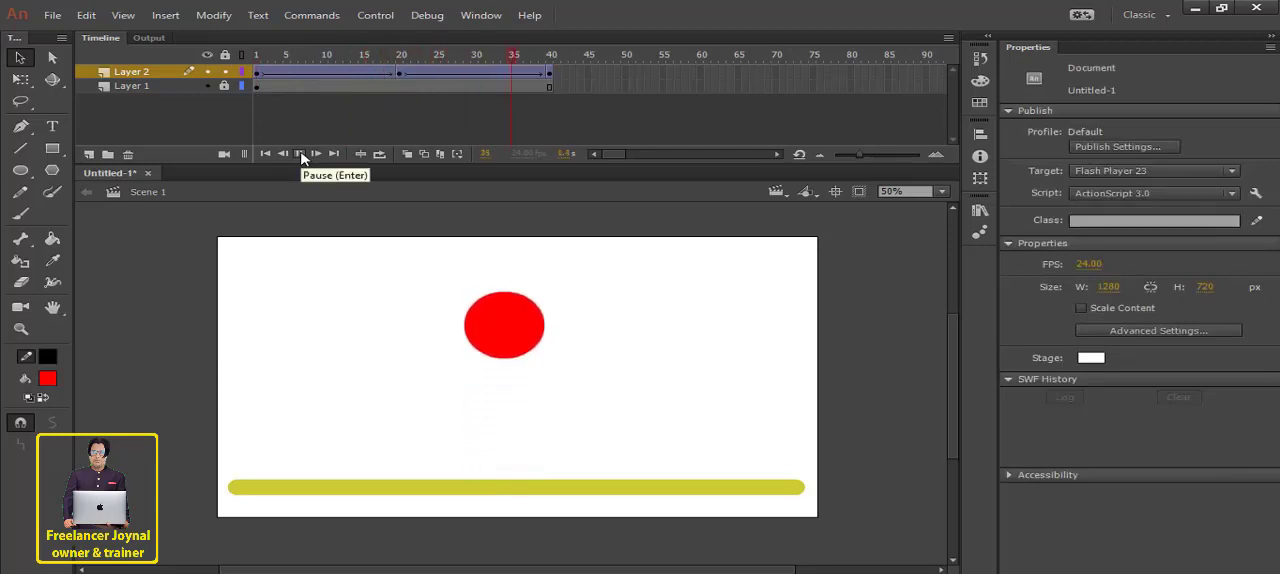
pyautogui.click(379, 155)
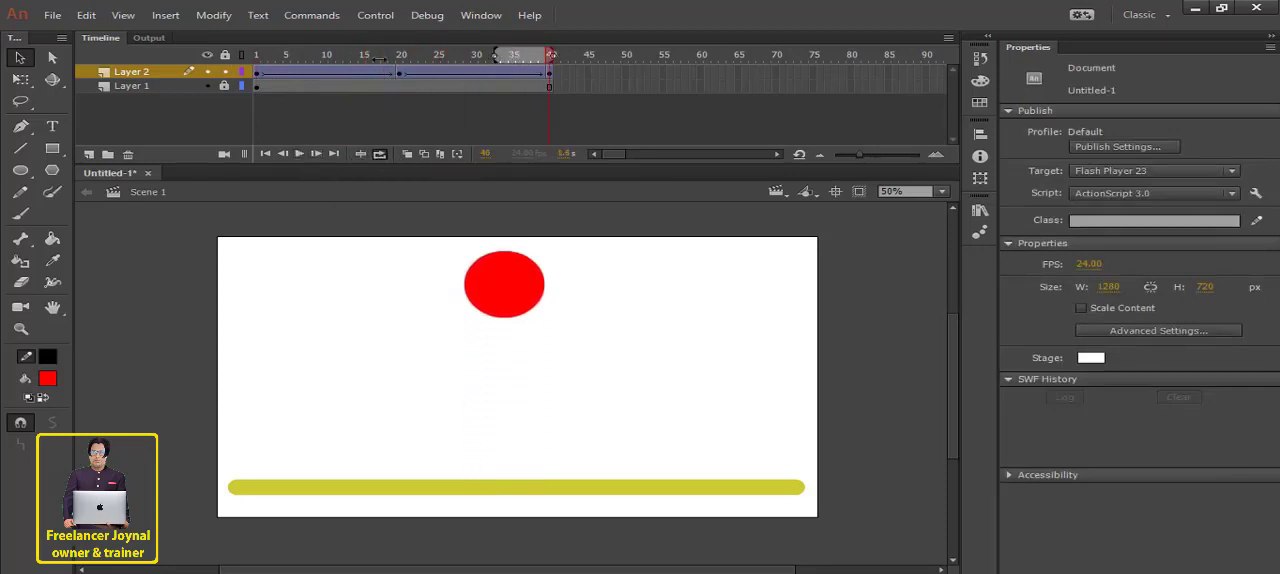
pyautogui.moveTo(379, 59); pyautogui.dragTo(168, 59)
pyautogui.click(298, 155)
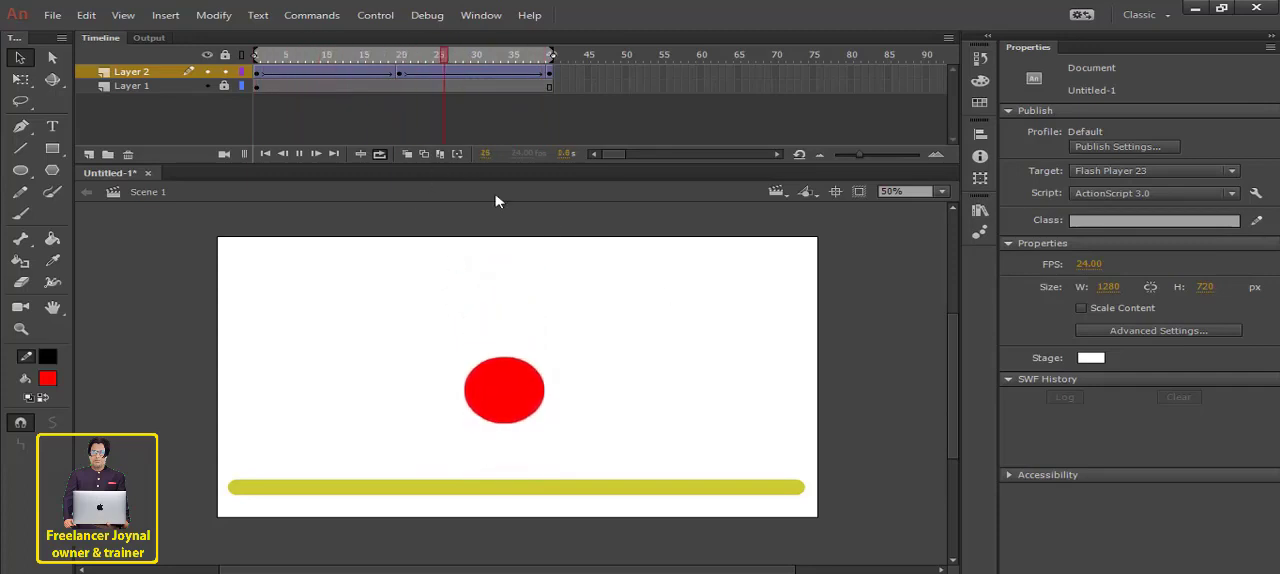
# - Insert keyframes on Layer 2 at frames 22 and 18, on either side of the frame 20 keyframe
pyautogui.click(428, 73)
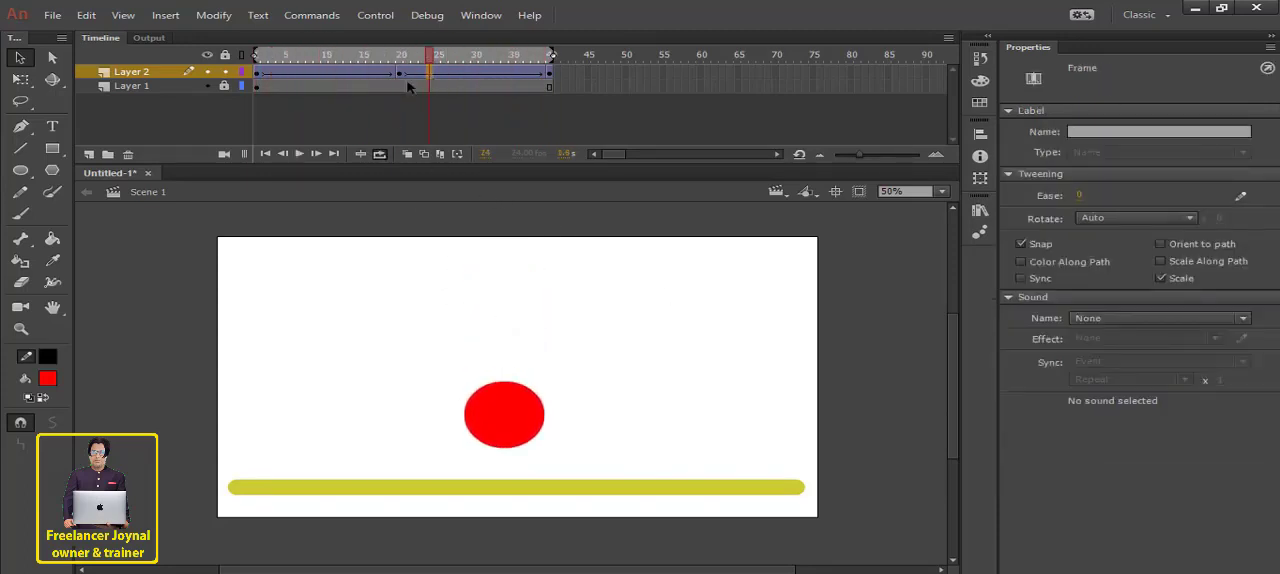
pyautogui.click(409, 75)
pyautogui.click(414, 77)
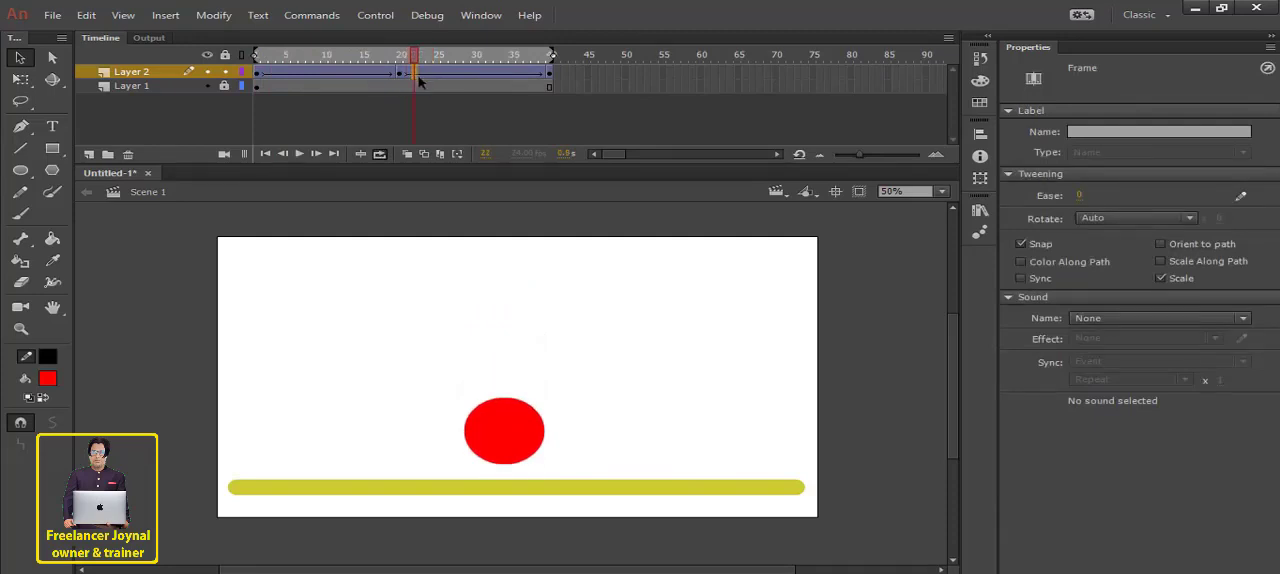
pyautogui.click(378, 74)
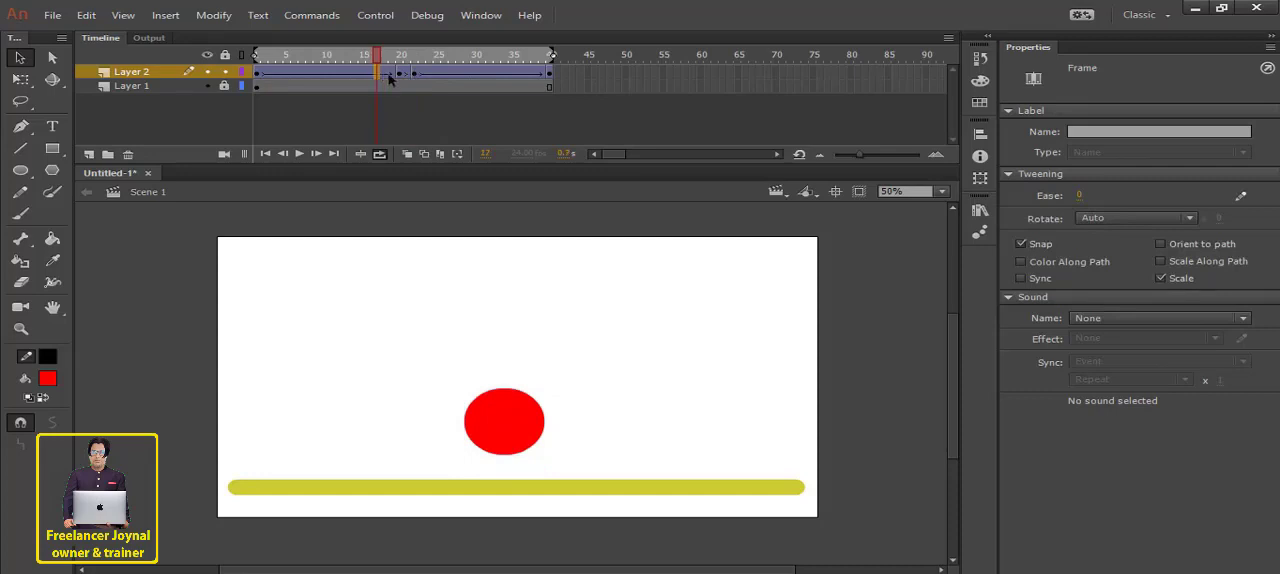
pyautogui.click(391, 75)
pyautogui.click(385, 75)
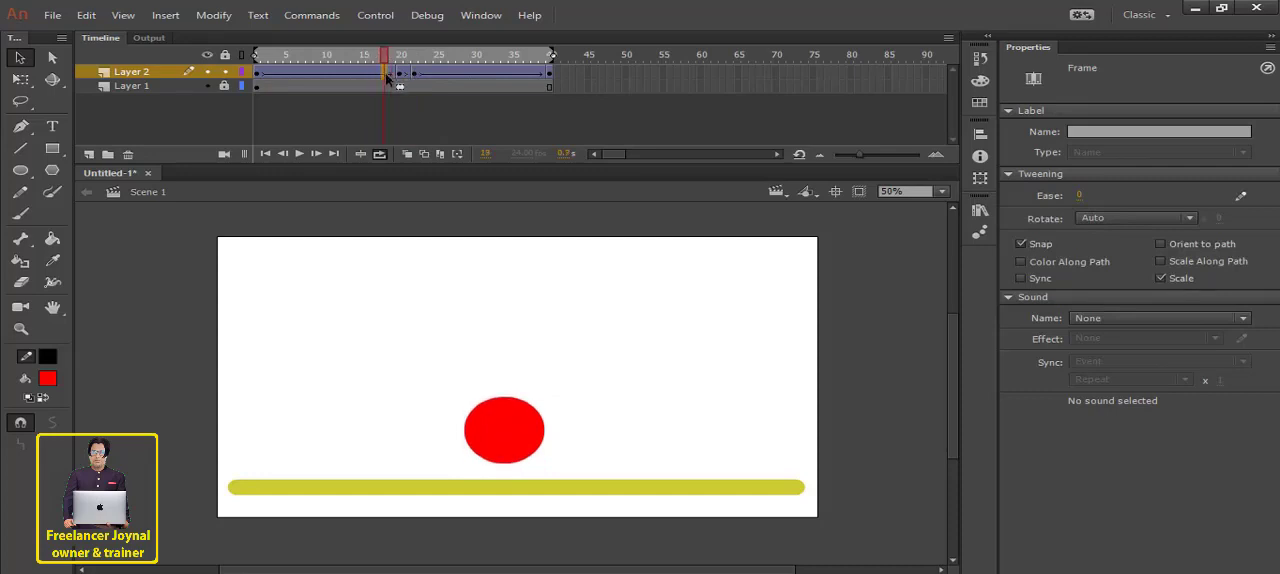
pyautogui.click(386, 75)
# - At frame 20, stretch the red circle horizontally to about 211 px wide with Free Transform, and play the loop from frame 1
pyautogui.click(404, 66)
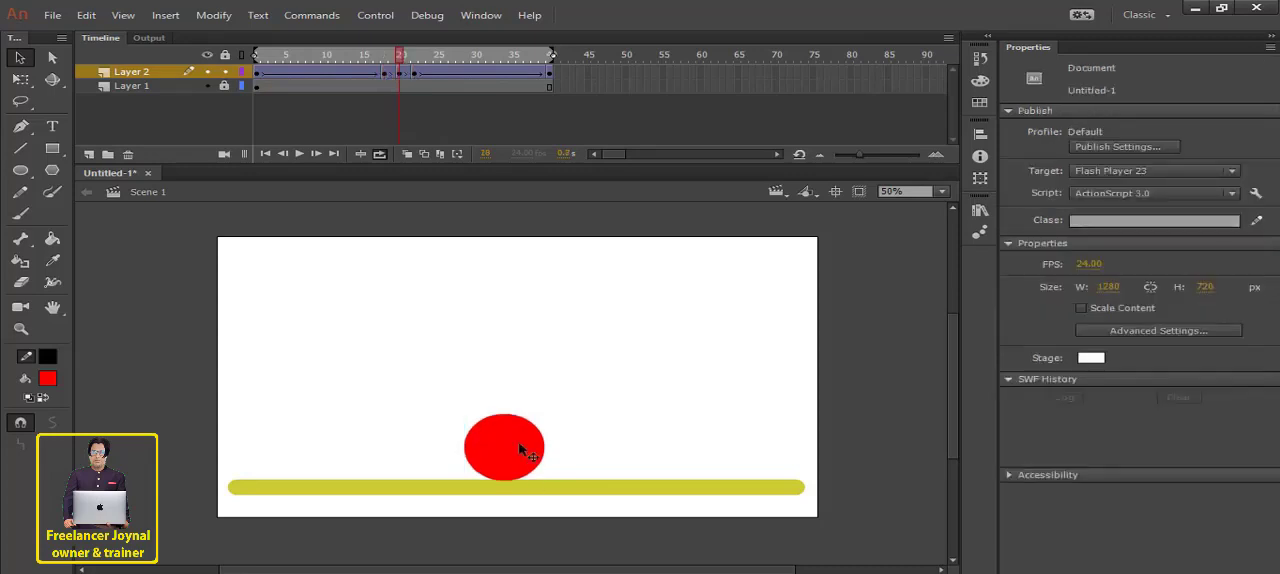
pyautogui.click(515, 445)
pyautogui.click(20, 78)
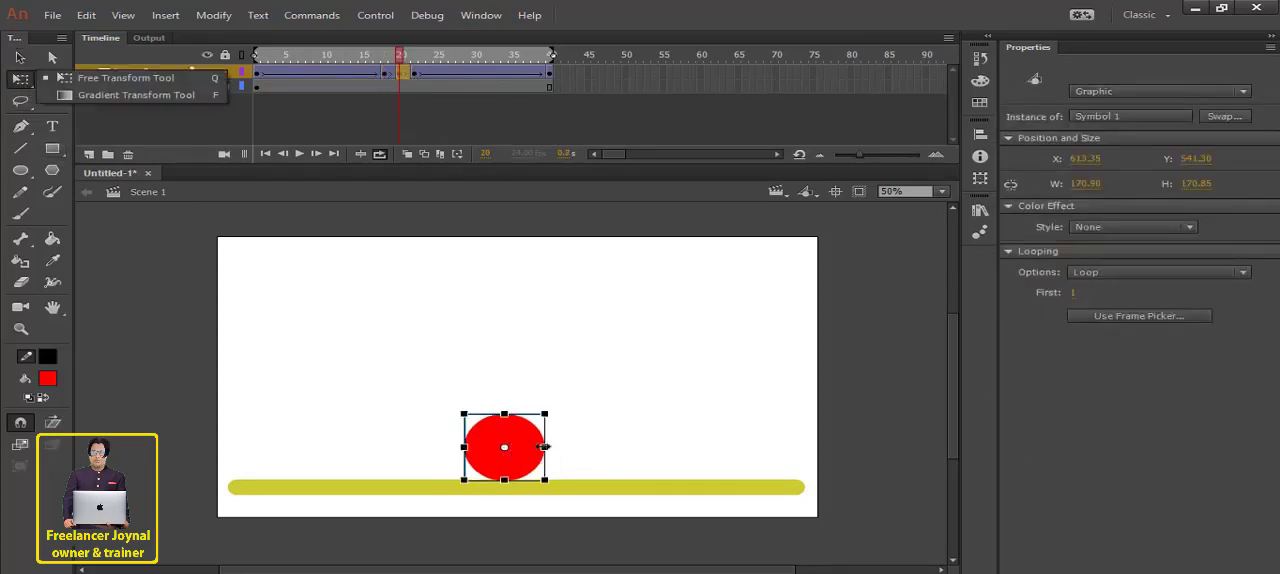
pyautogui.moveTo(545, 447); pyautogui.dragTo(553, 447)
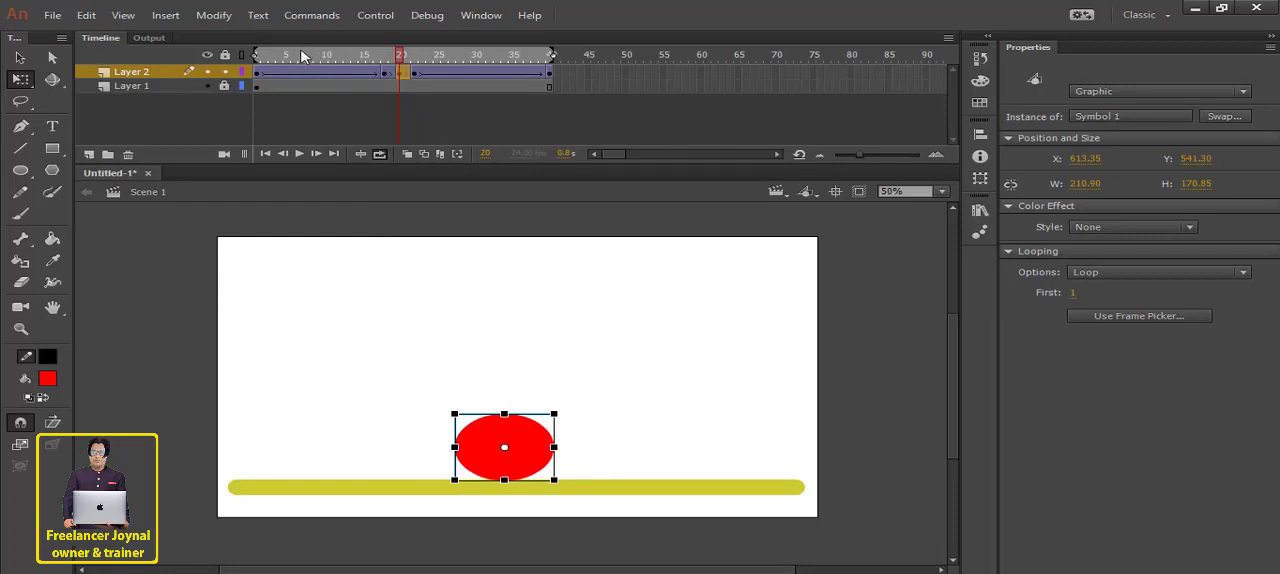
pyautogui.moveTo(305, 57); pyautogui.dragTo(257, 57)
pyautogui.click(298, 155)
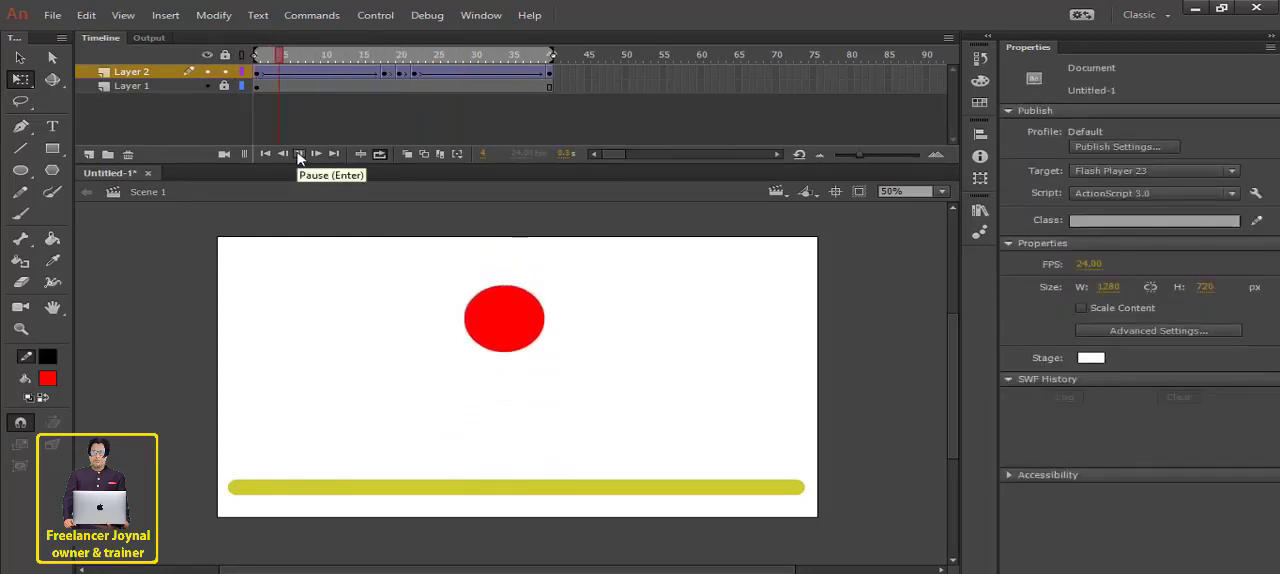
pyautogui.click(298, 155)
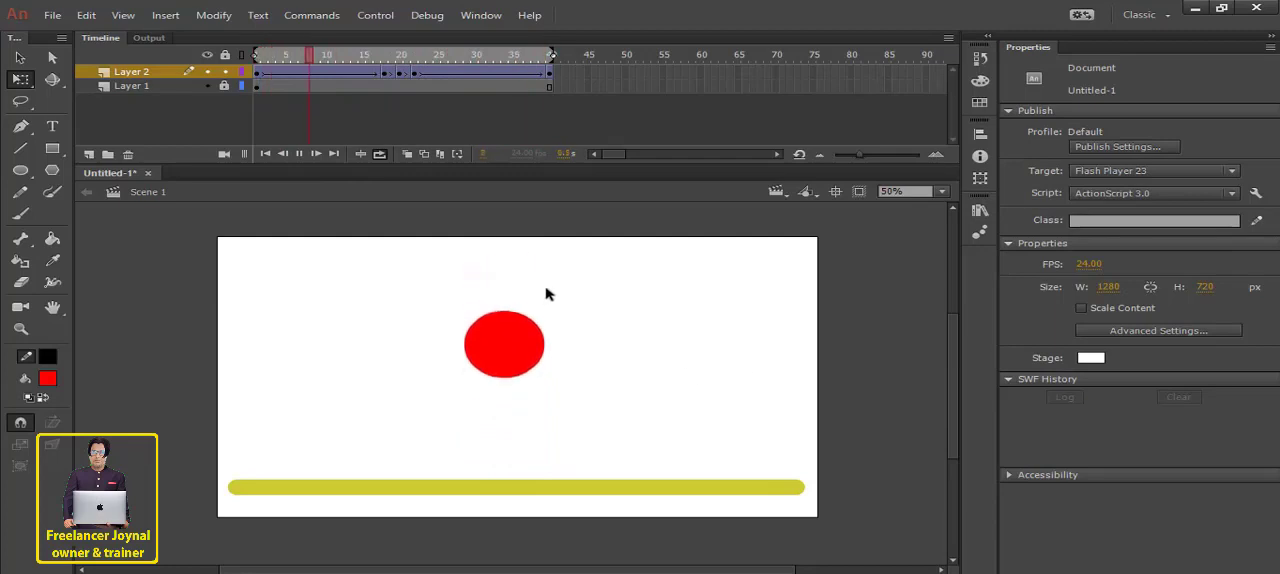
# - Adjust the Ease value of the Layer 2 tween starting at frame 1, and play the animation
pyautogui.click(256, 57)
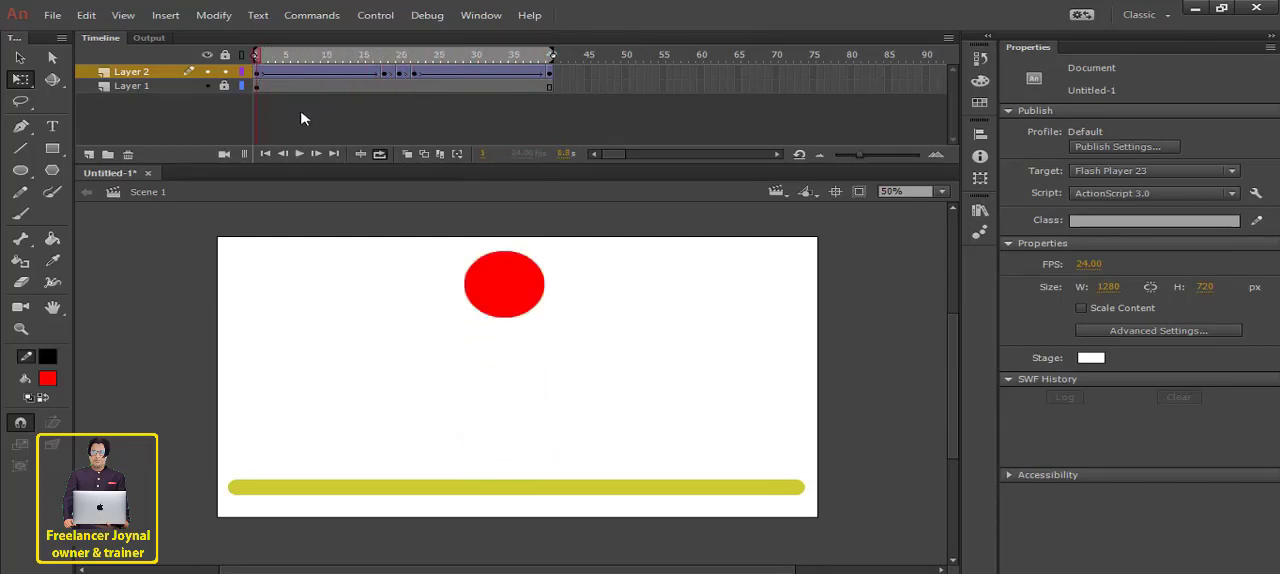
pyautogui.click(257, 73)
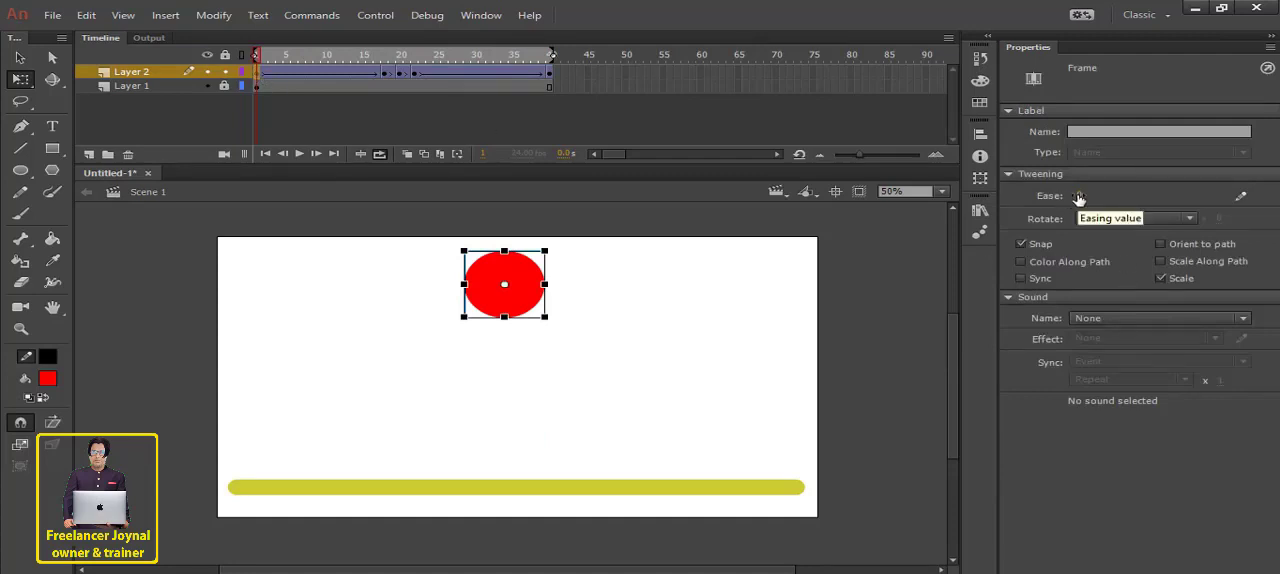
pyautogui.moveTo(1079, 197); pyautogui.dragTo(1096, 191)
pyautogui.click(300, 154)
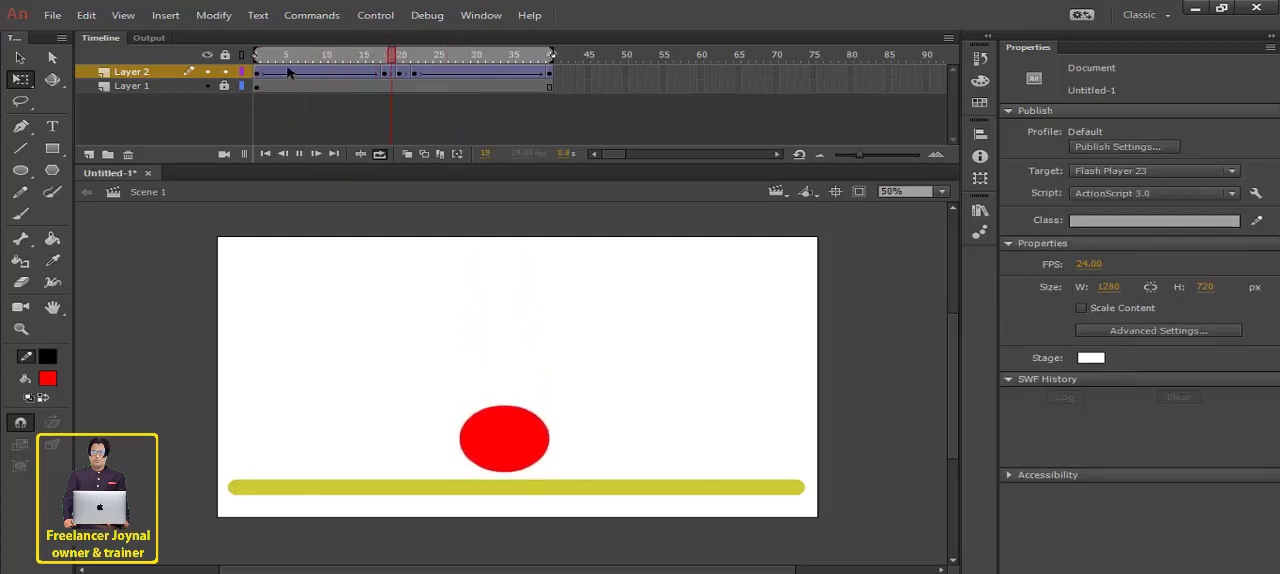
# - Turn off looping, check the tween settings of the Layer 2 keyframe at frame 40, and replay the animation
pyautogui.moveTo(257, 58)
pyautogui.mouseDown()
pyautogui.moveTo(284, 61)
pyautogui.moveTo(243, 57)
pyautogui.moveTo(391, 90)
pyautogui.moveTo(550, 90)
pyautogui.mouseUp()
pyautogui.click(377, 155)
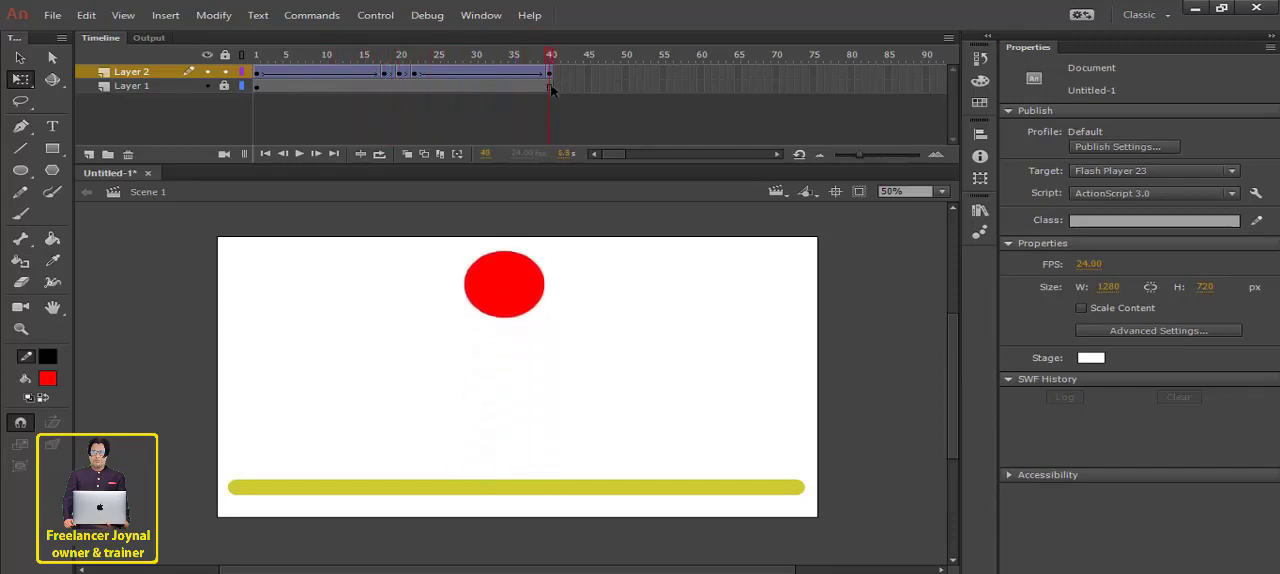
pyautogui.click(550, 73)
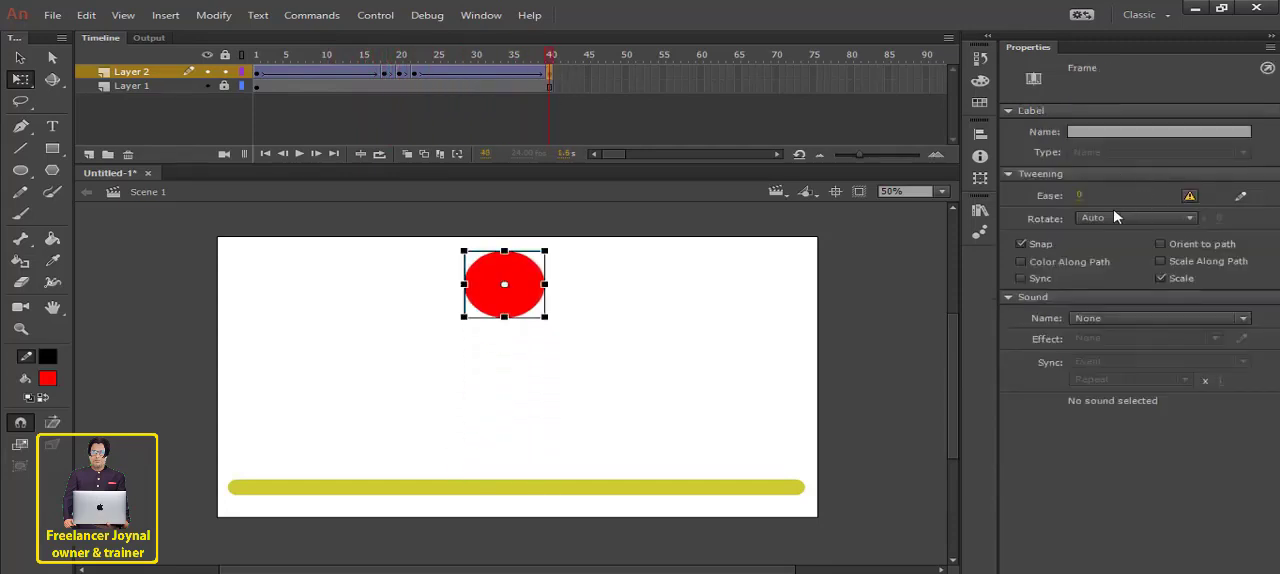
pyautogui.press('Return')
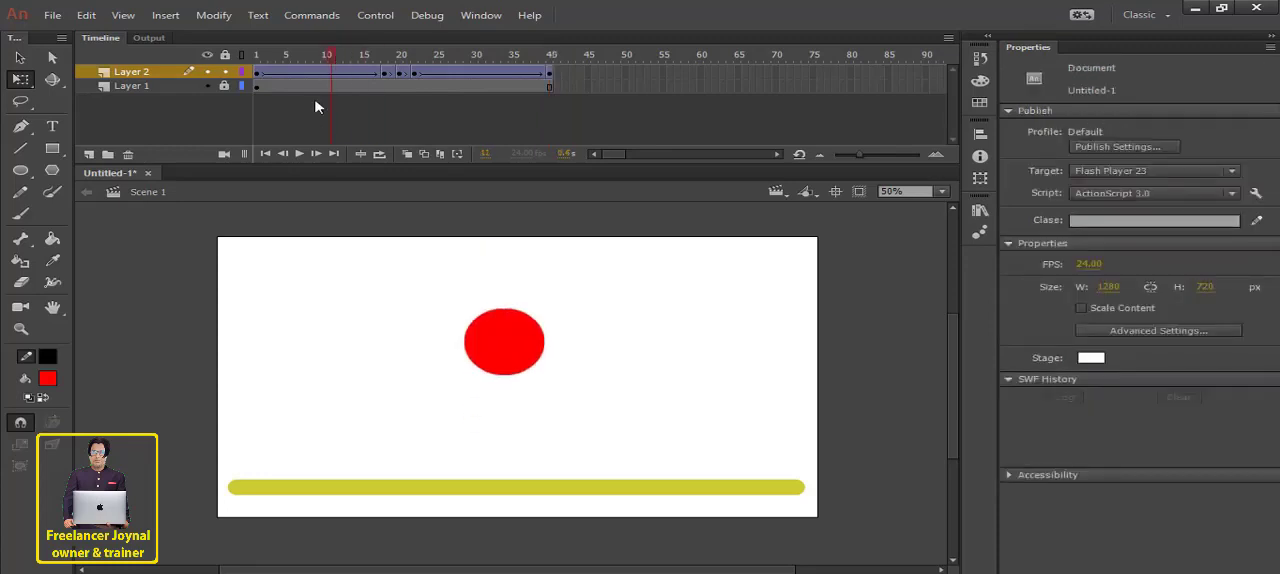
pyautogui.click(297, 154)
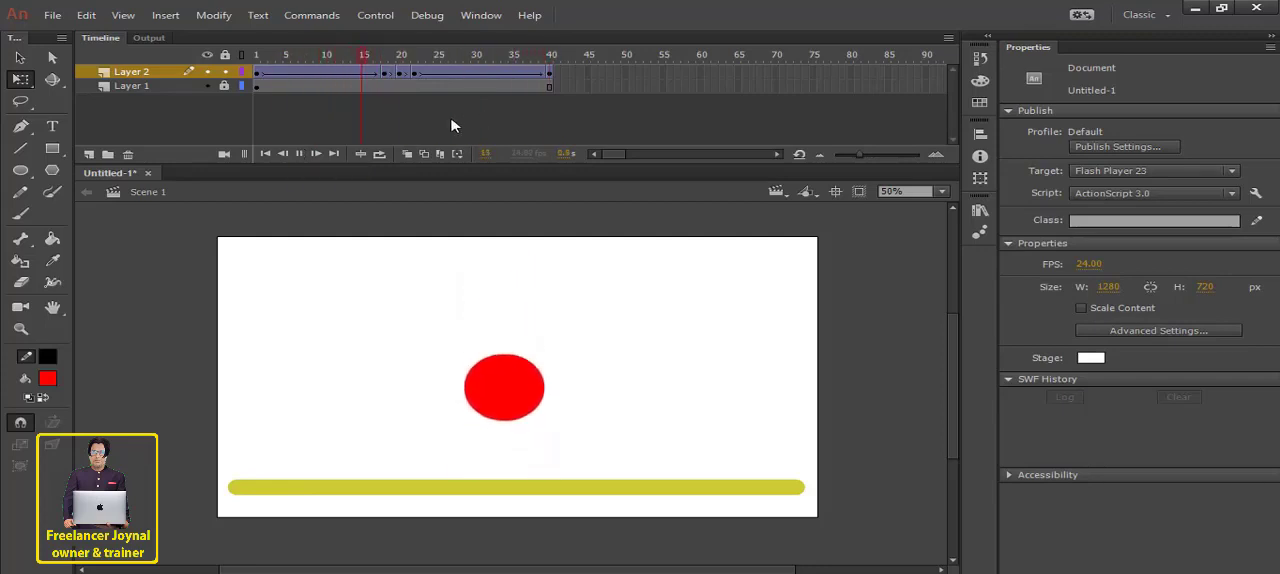
pyautogui.click(298, 155)
# - Set the Ease of the Layer 2 tween starting at frame 22 to 100 out, and play and scrub the animation
pyautogui.click(413, 76)
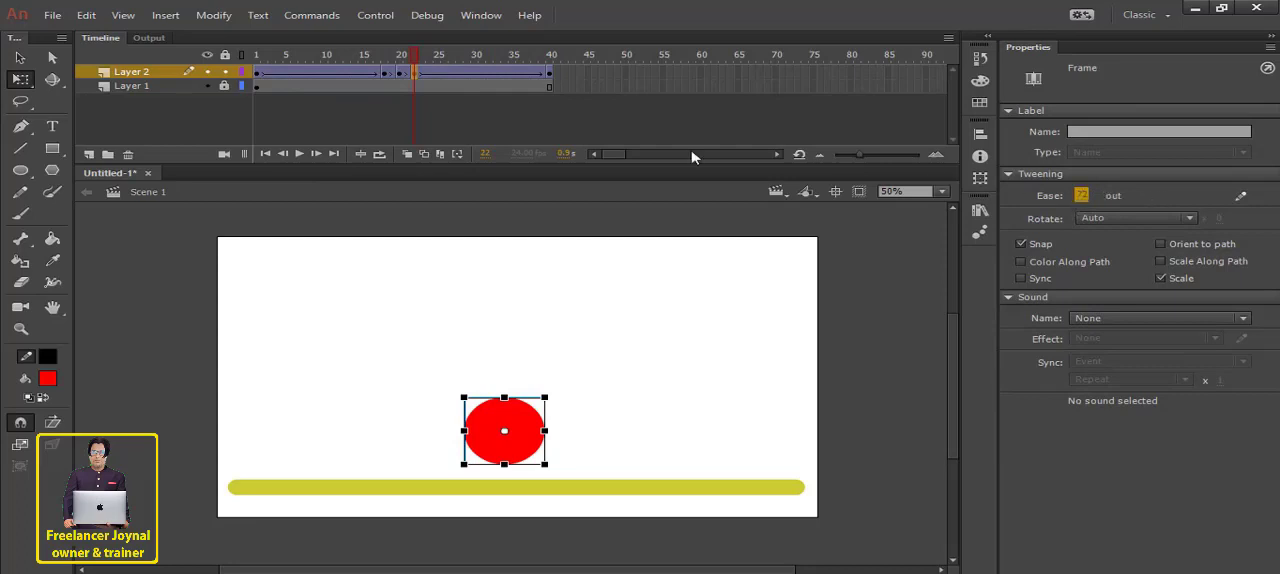
pyautogui.press('Return')
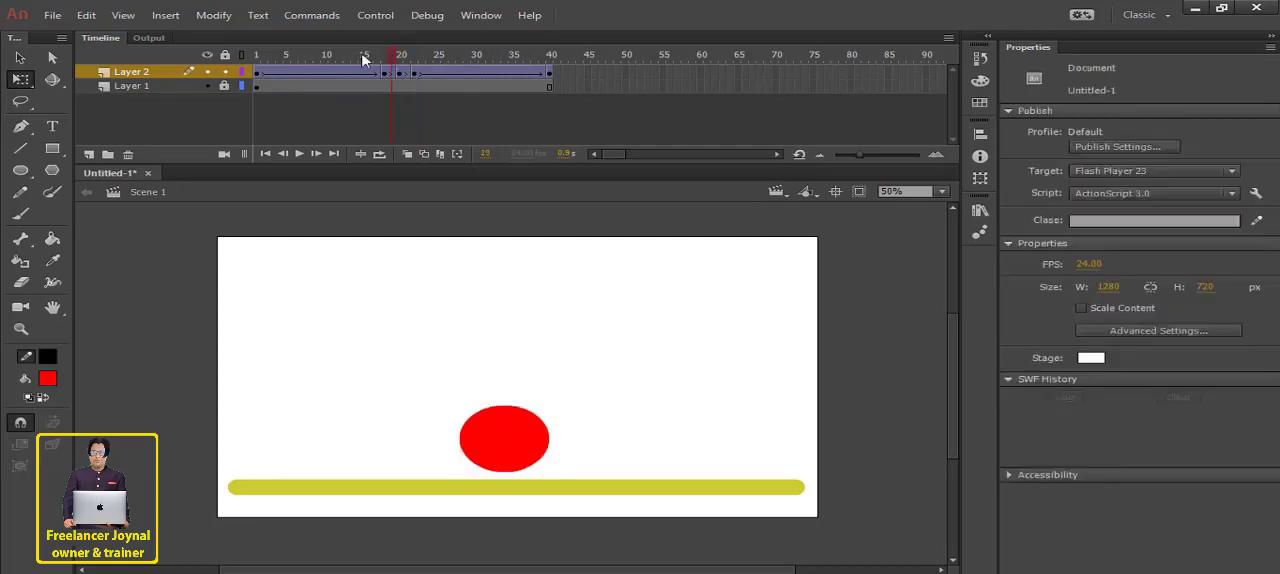
pyautogui.click(304, 153)
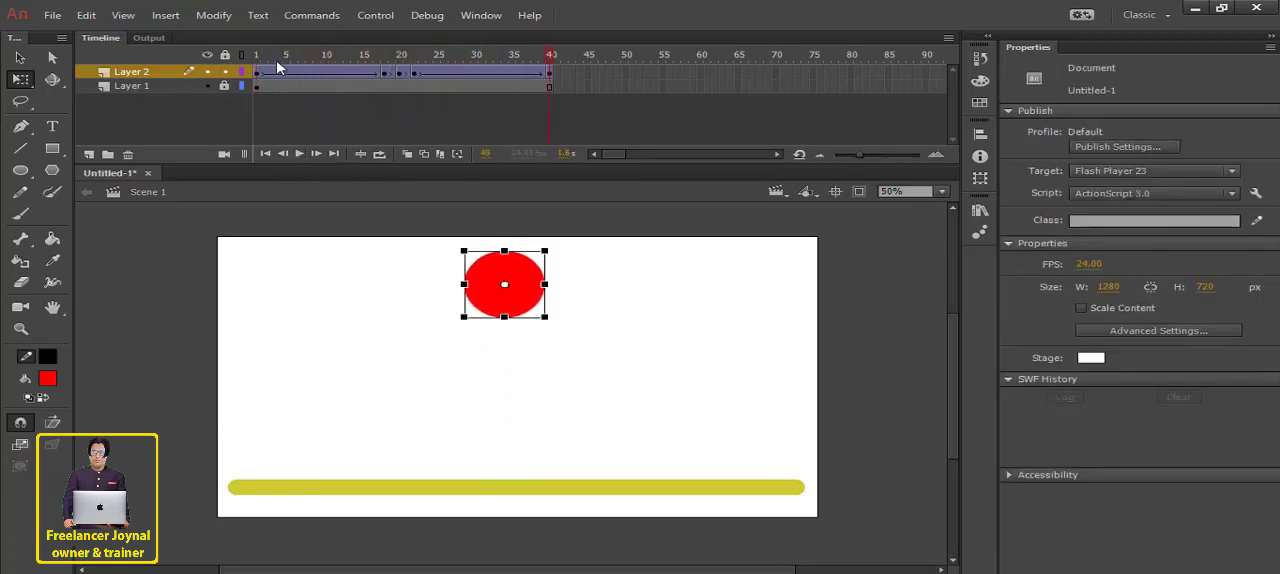
pyautogui.moveTo(259, 57); pyautogui.dragTo(430, 93)
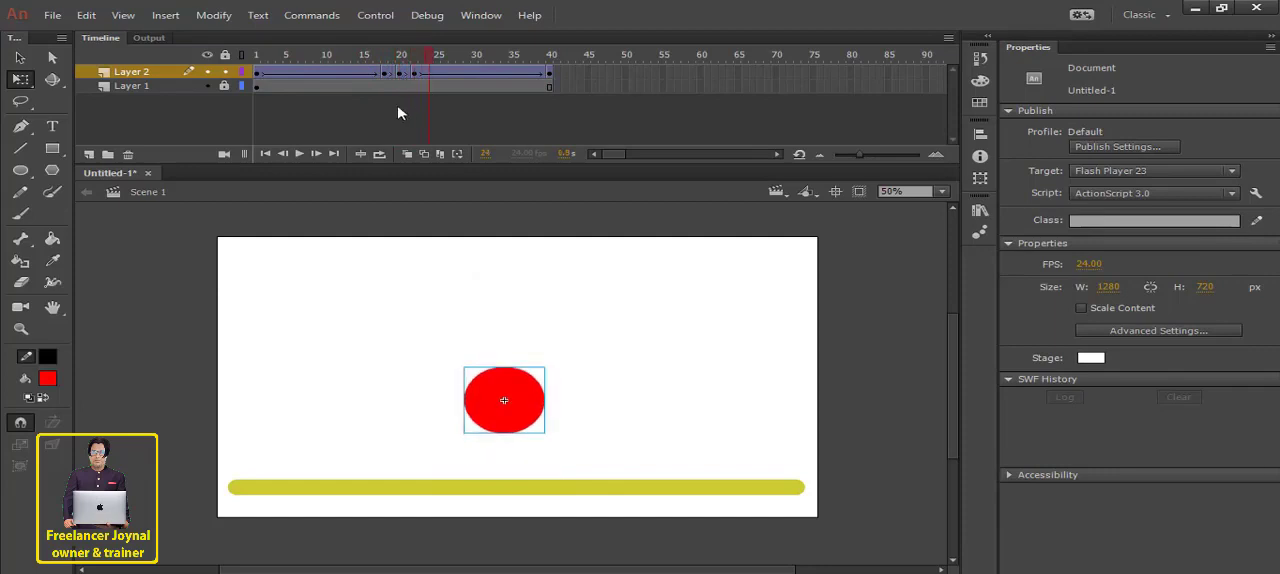
pyautogui.click(300, 154)
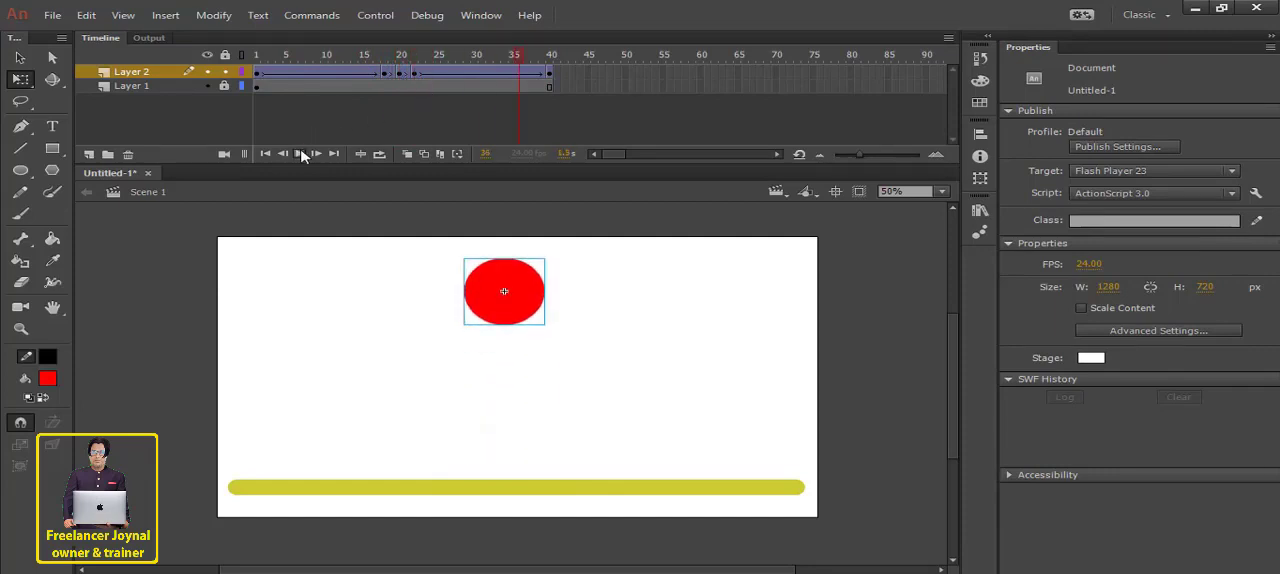
# - Move the Layer 2 keyframe at frame 18 to frame 19, and play the animation
pyautogui.click(386, 75)
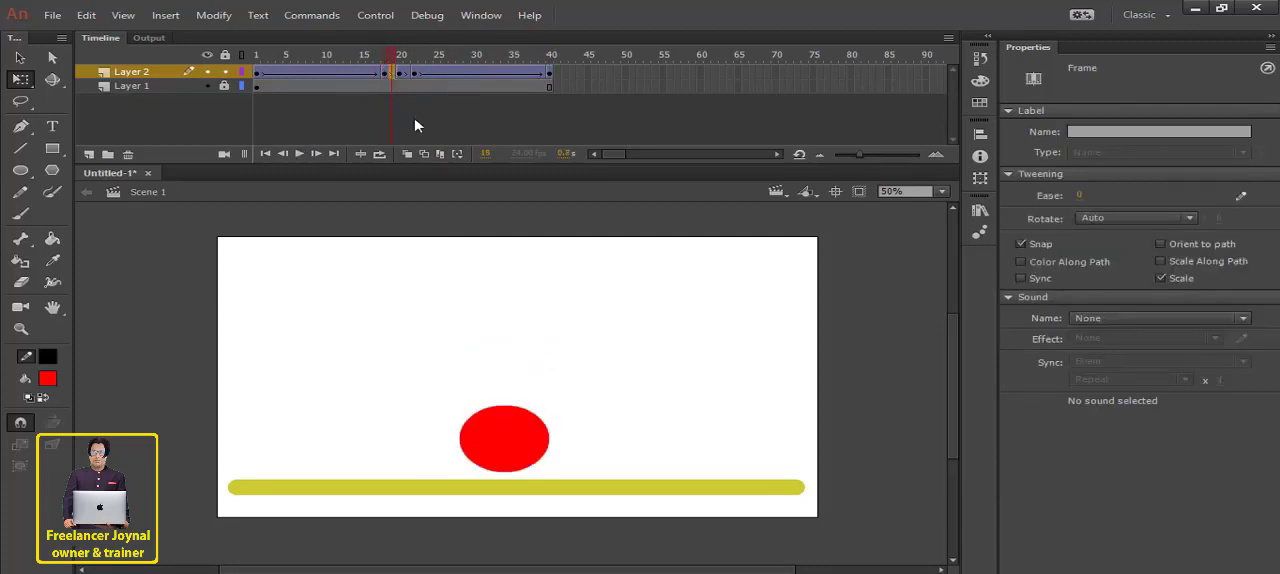
pyautogui.click(386, 83)
pyautogui.click(386, 75)
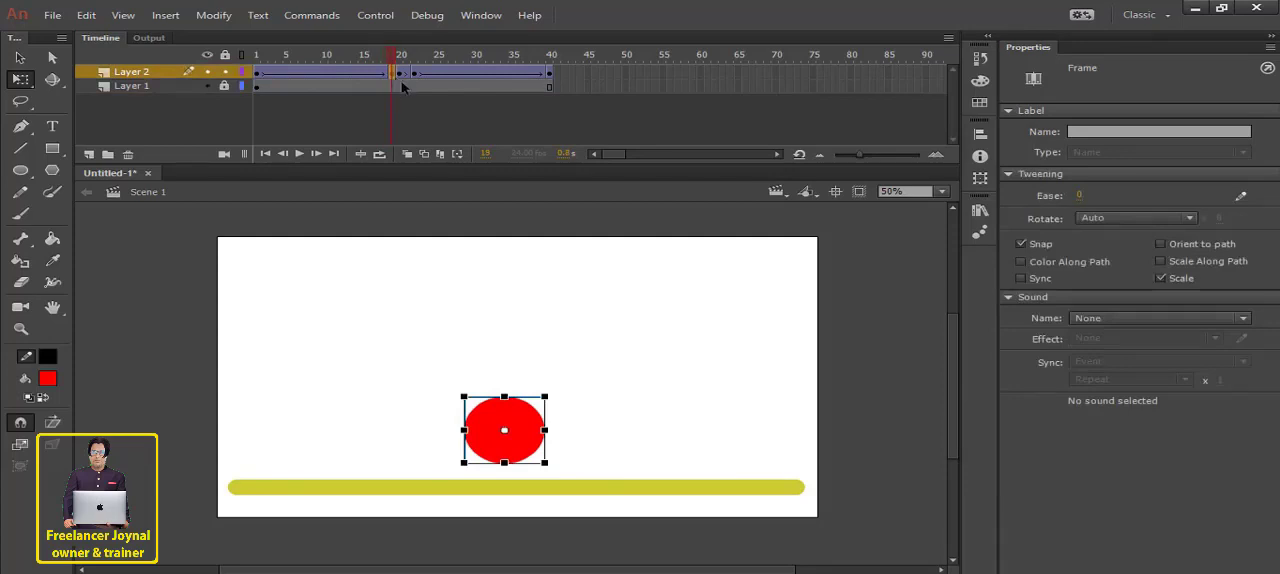
pyautogui.click(415, 75)
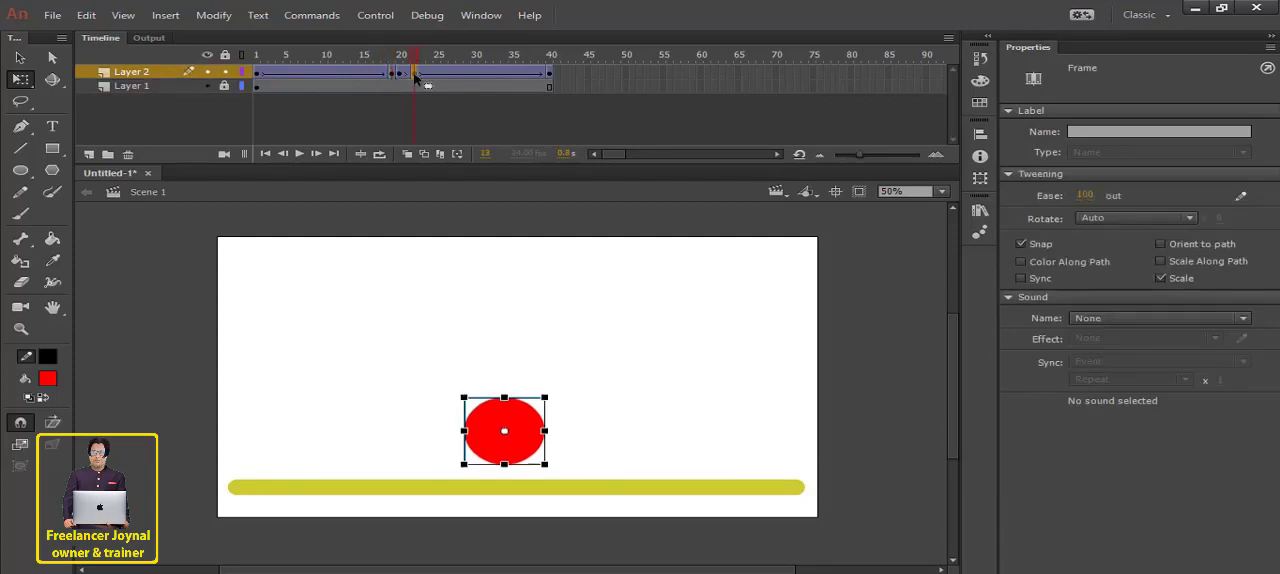
pyautogui.click(400, 75)
pyautogui.click(300, 154)
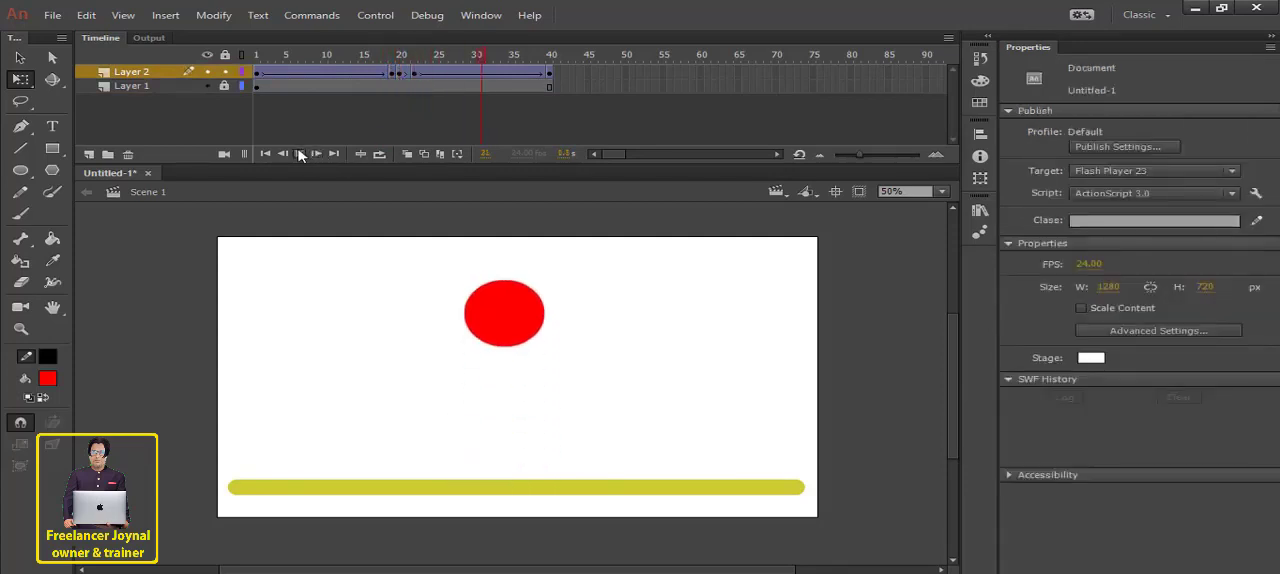
# - Turn looping back on, play the animation, and check the easing of the Layer 2 keyframe at frame 20
pyautogui.click(379, 154)
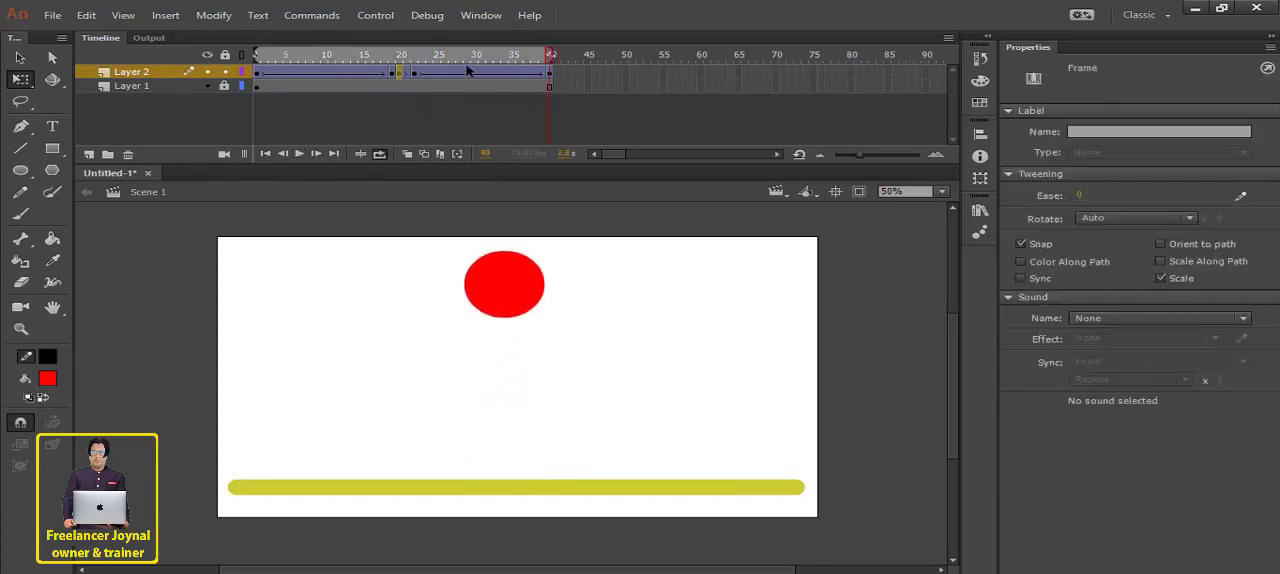
pyautogui.click(299, 155)
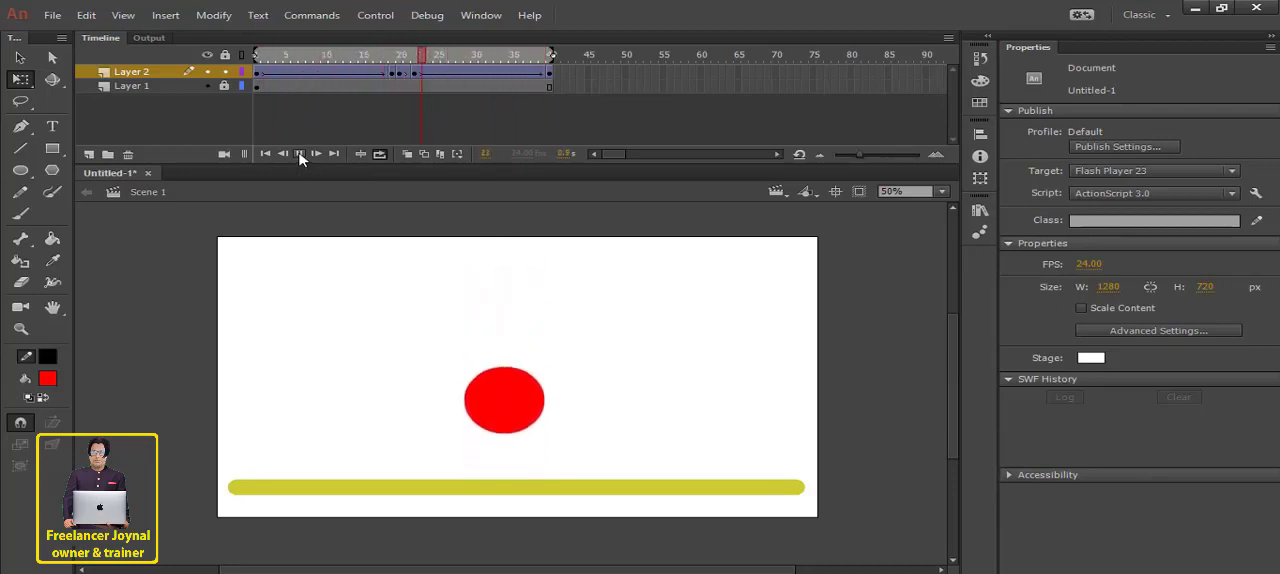
pyautogui.click(401, 73)
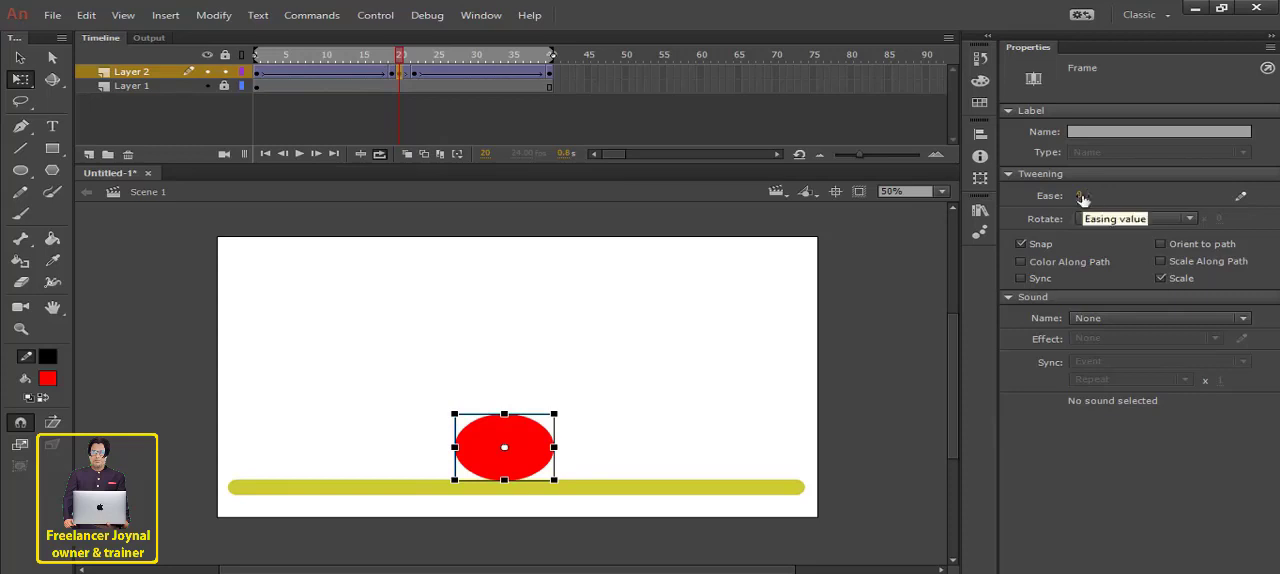
pyautogui.press('Return')
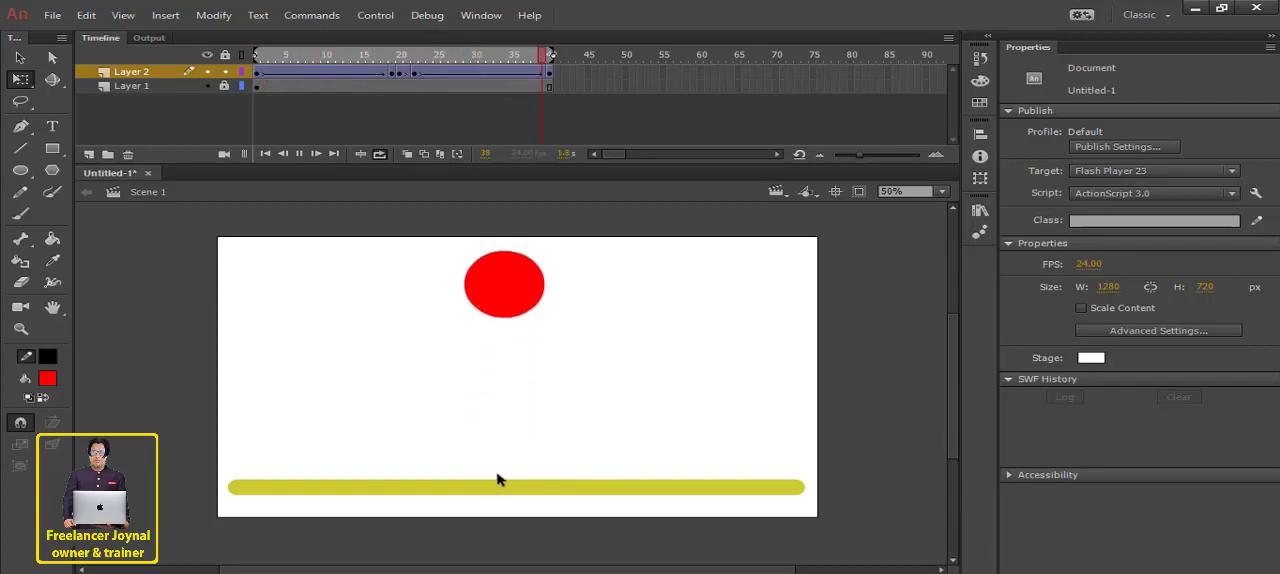
# - At frame 20, narrow the red circle to about 191 px wide, and play the looped animation
pyautogui.click(398, 67)
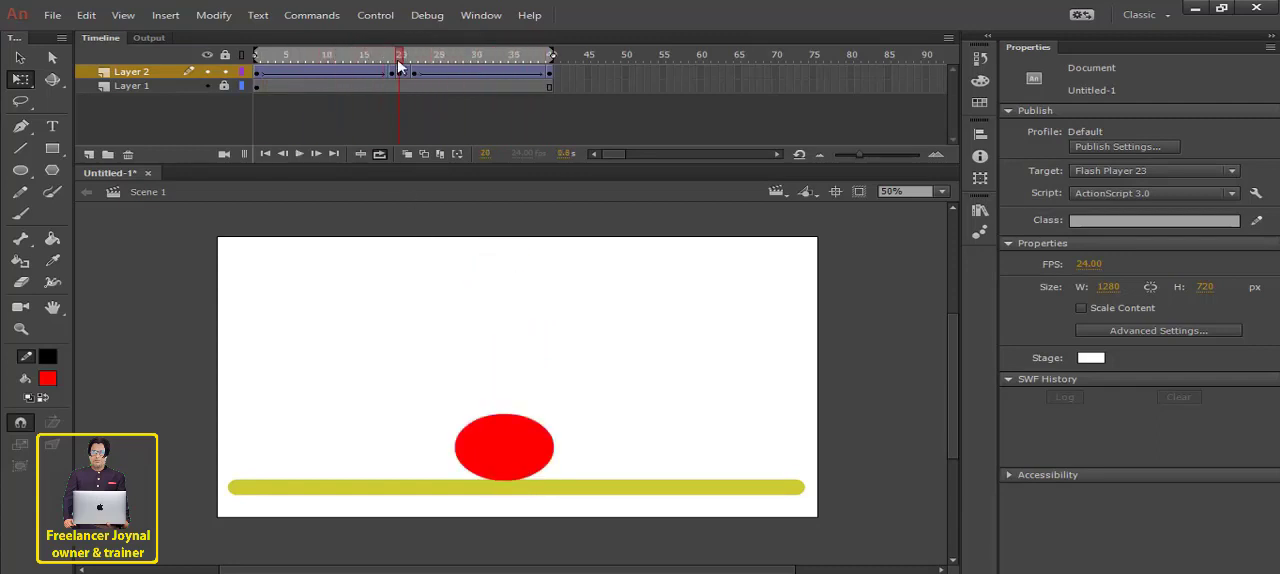
pyautogui.click(502, 446)
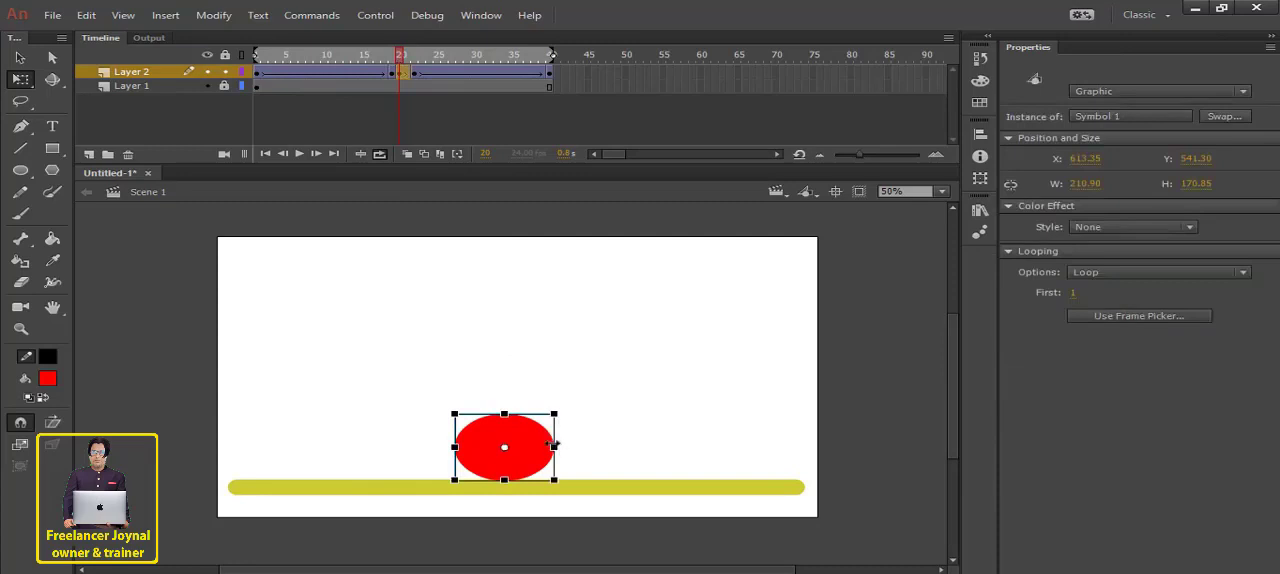
pyautogui.moveTo(553, 443); pyautogui.dragTo(552, 443)
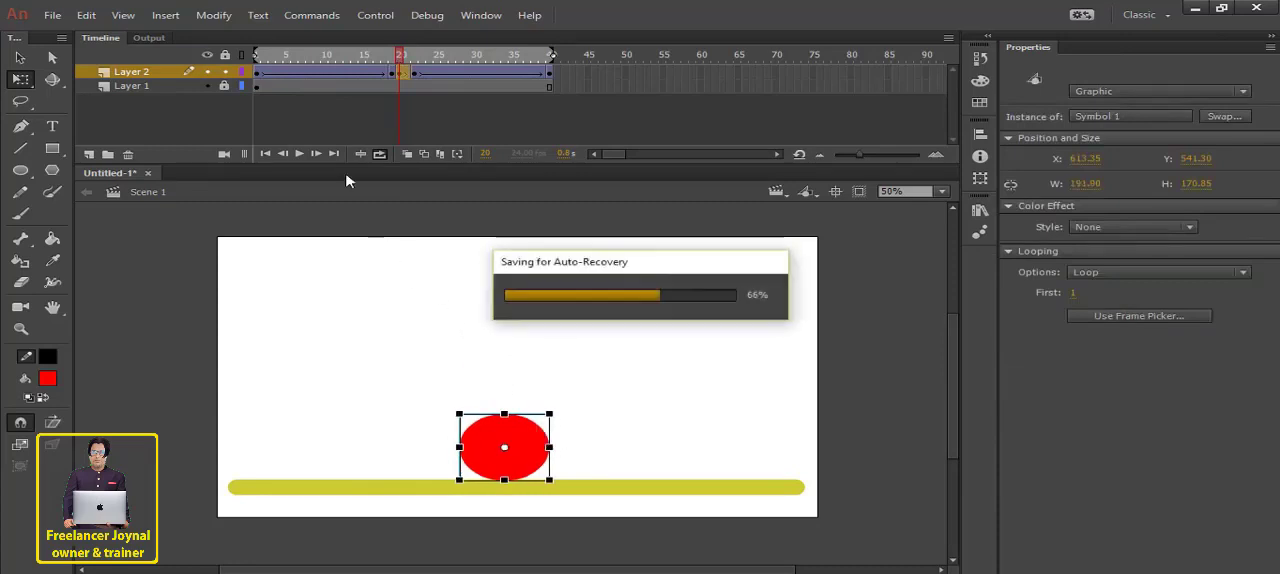
pyautogui.press('Return')
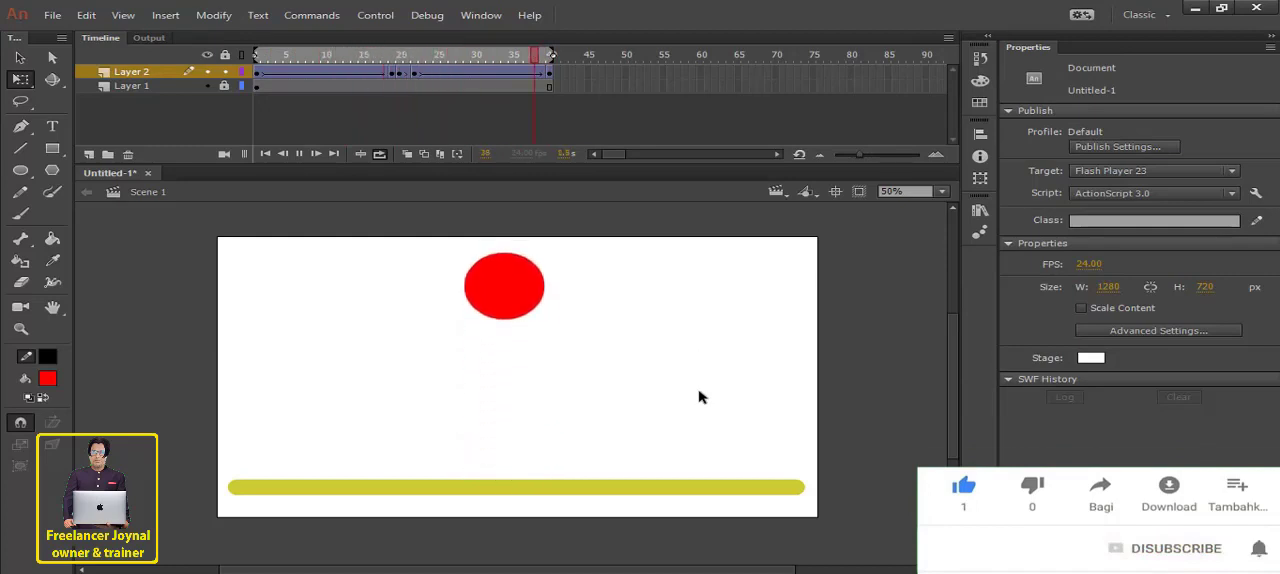
pyautogui.press('Return')
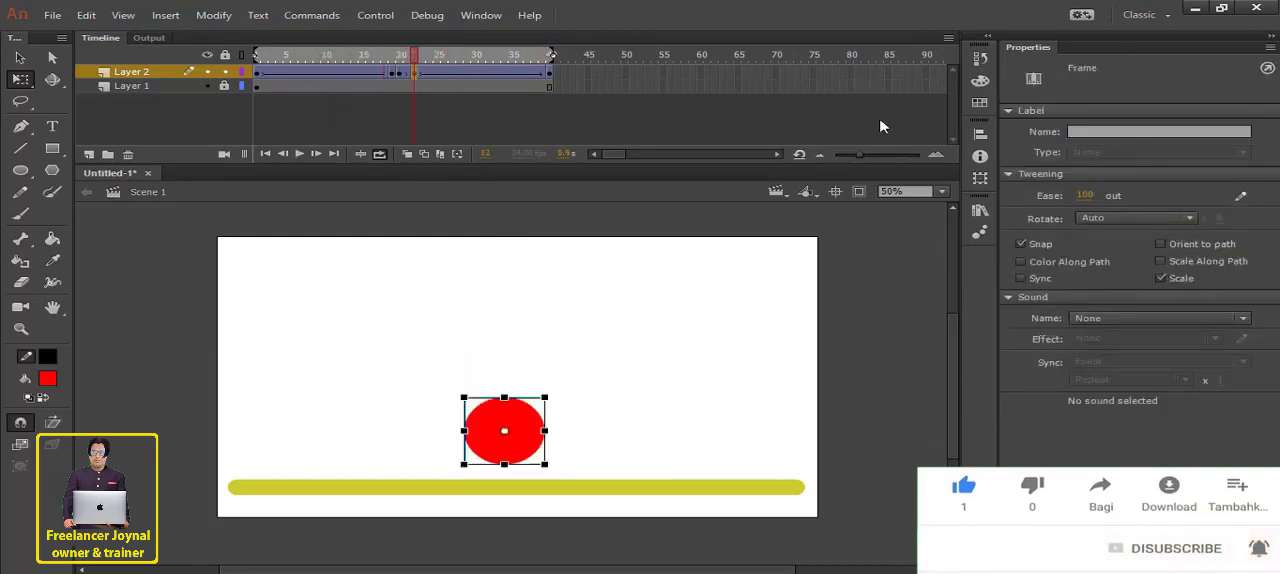